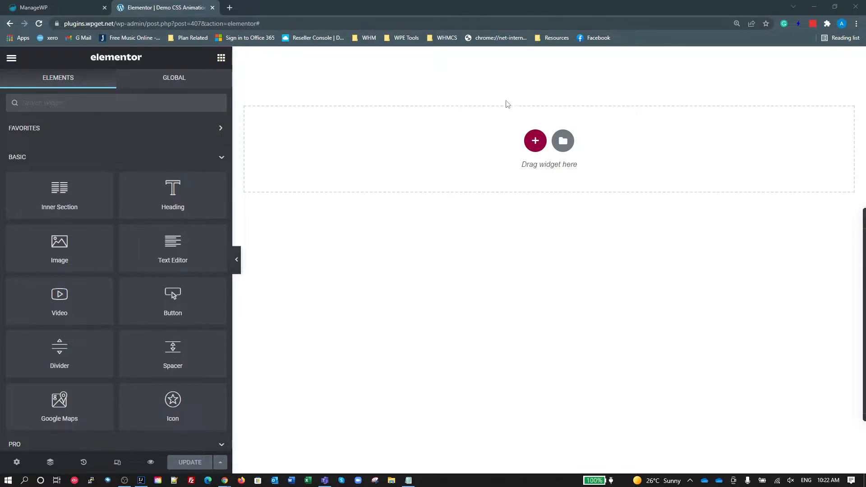
- Add a single-column section with its content width set to Full Width and its columns gap to No Gap
left_click(535, 141)
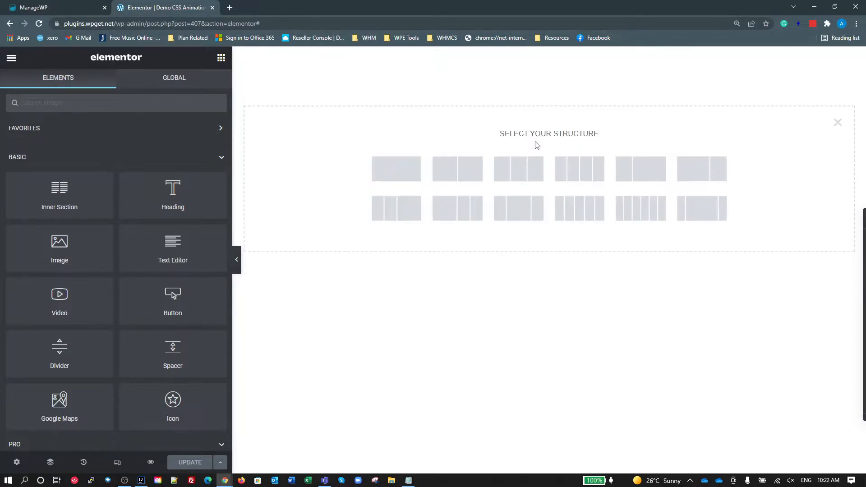
left_click(408, 174)
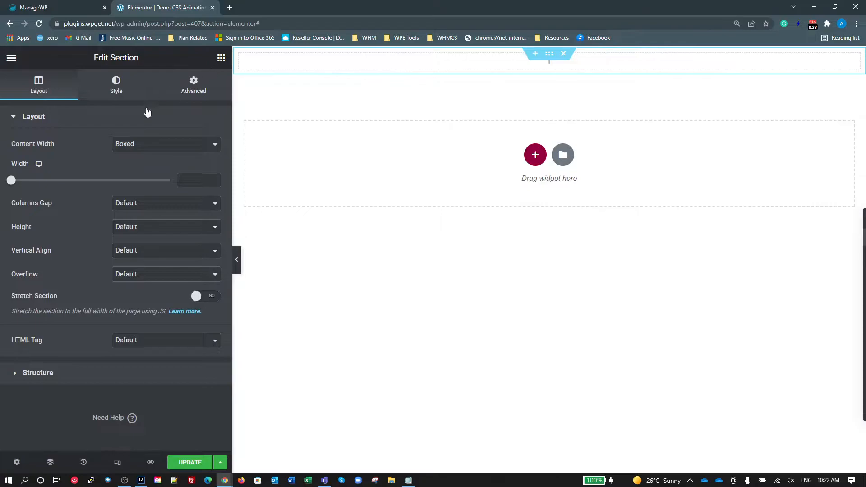
left_click(165, 146)
left_click(172, 162)
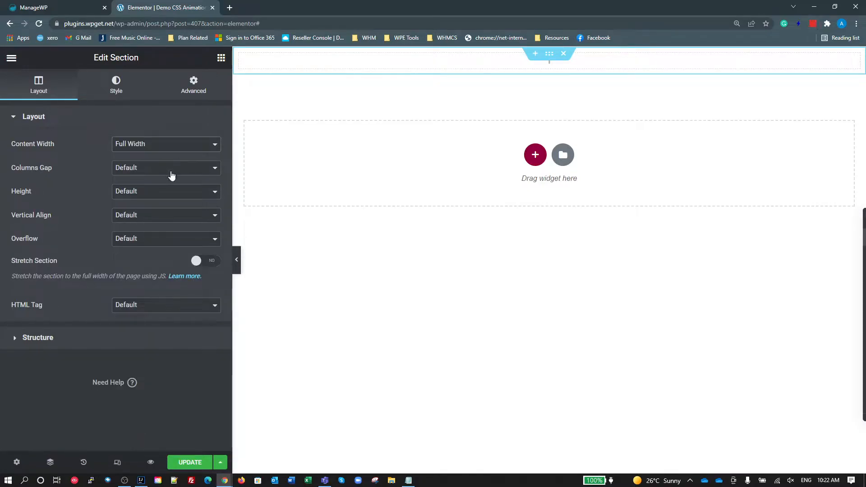
left_click(169, 168)
left_click(164, 188)
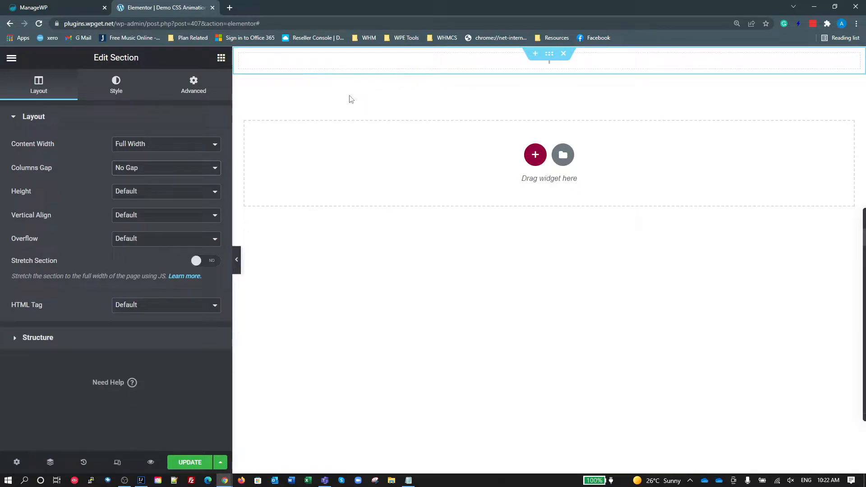
- Insert an Inner Section into the new section's column and delete one of its two columns
left_click(221, 58)
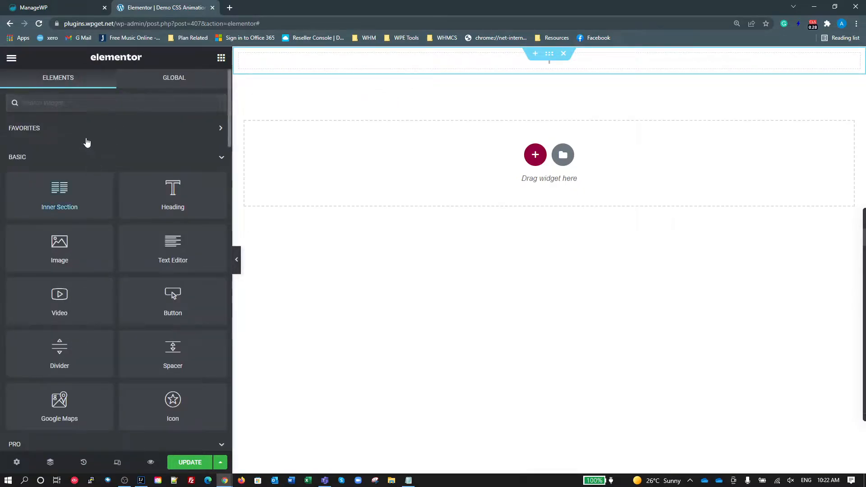
left_click_drag(60, 192, 434, 68)
right_click(482, 64)
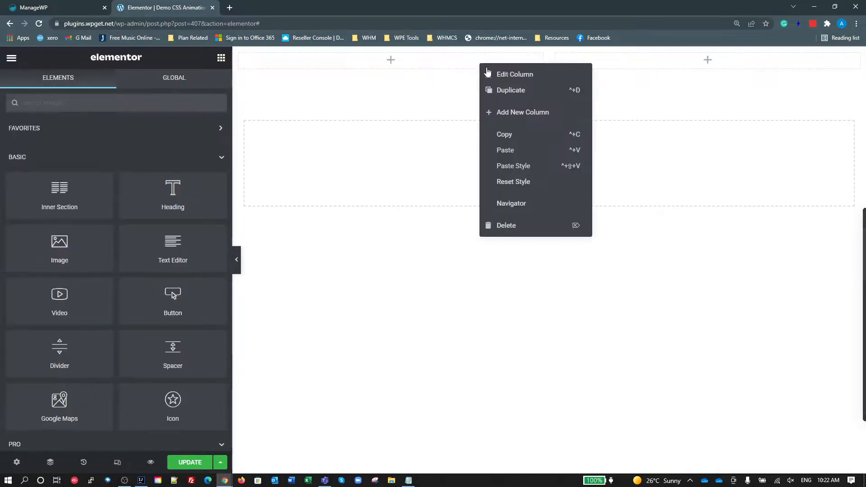
left_click(506, 225)
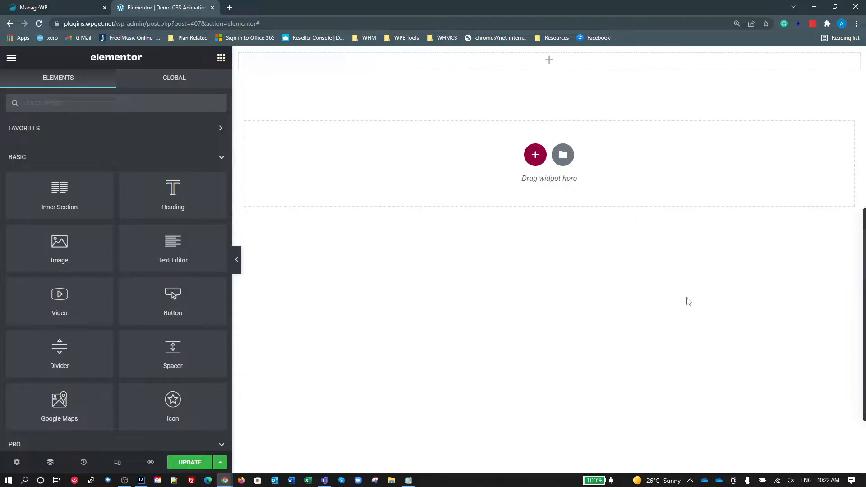
- Bring the Navigator fully into view over the canvas and expand its tree down to the inner section's column
left_click(864, 268)
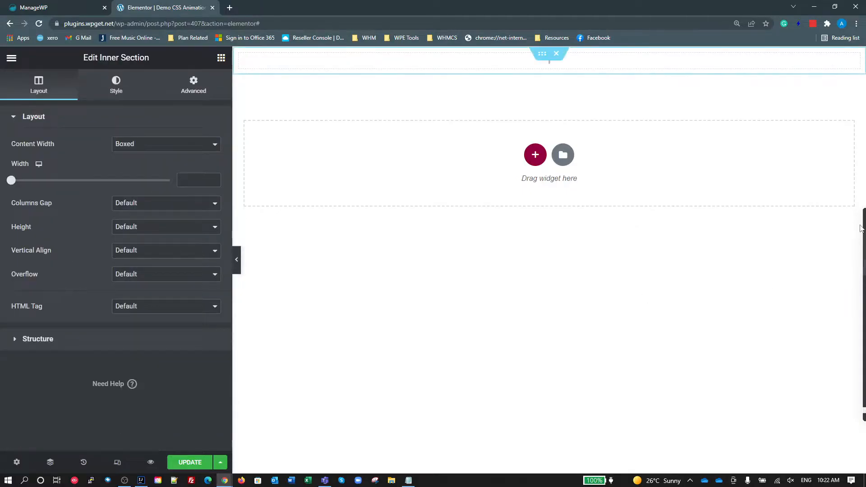
left_click(406, 346)
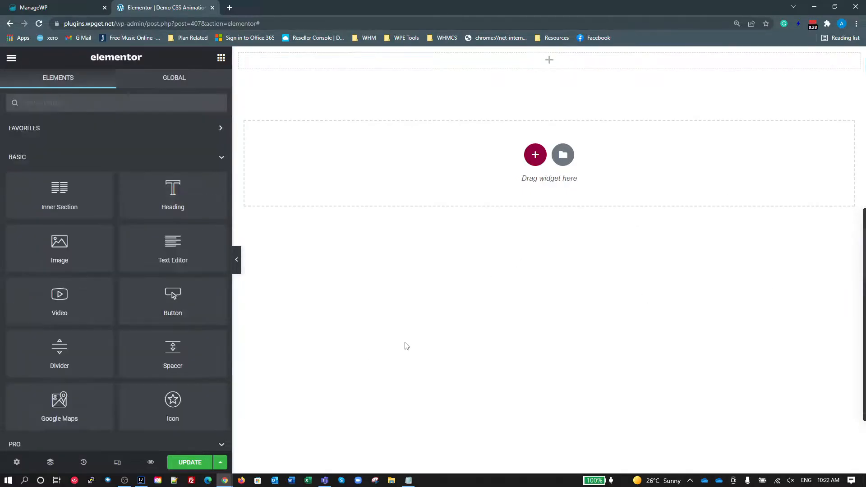
key("ctrl+minus")
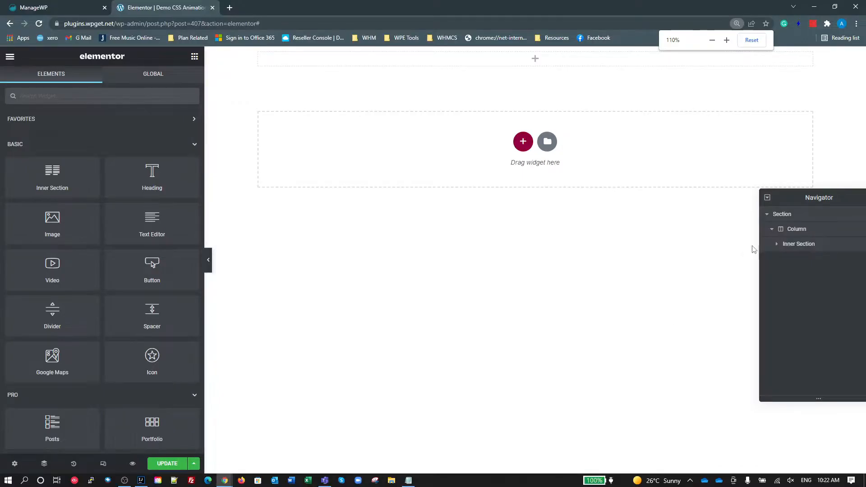
left_click_drag(803, 198, 688, 231)
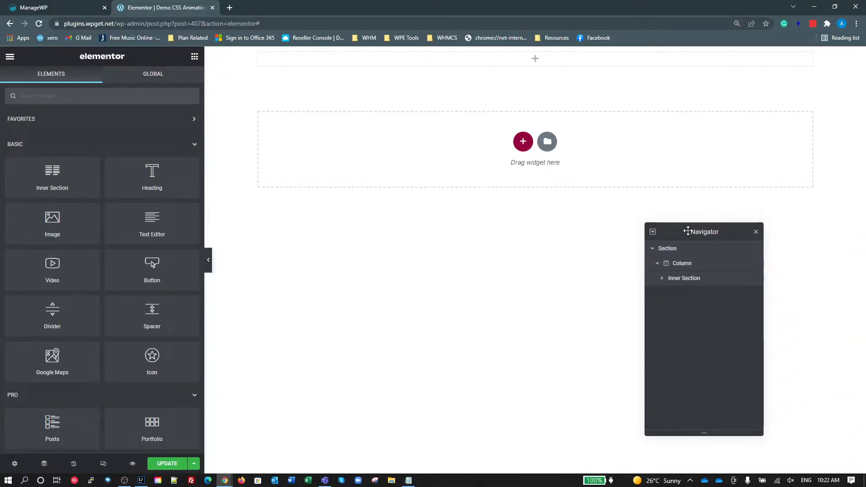
key("ctrl+plus")
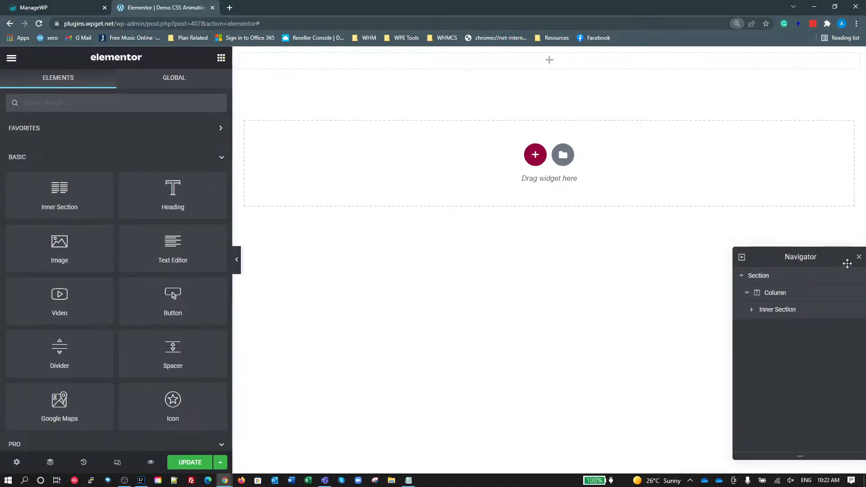
left_click_drag(849, 265, 833, 246)
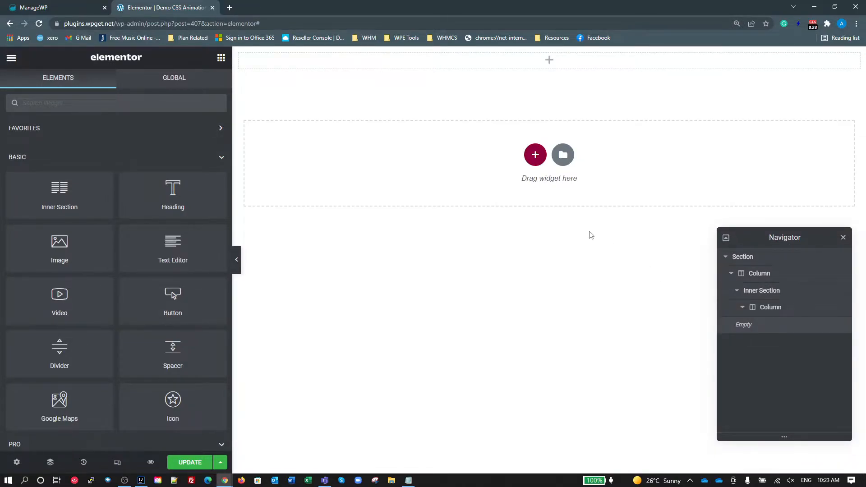
- Add a Heading widget to the inner section's column and align its text to the center
left_click(751, 297)
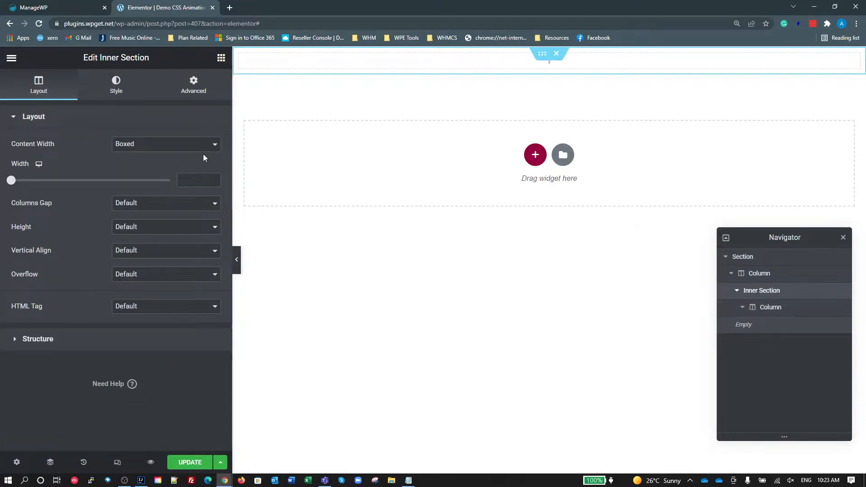
left_click(221, 58)
left_click_drag(176, 192, 459, 66)
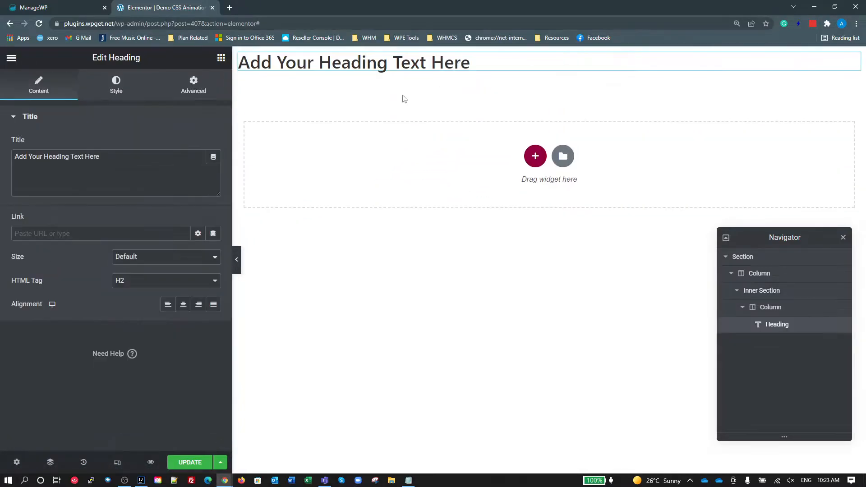
left_click(184, 304)
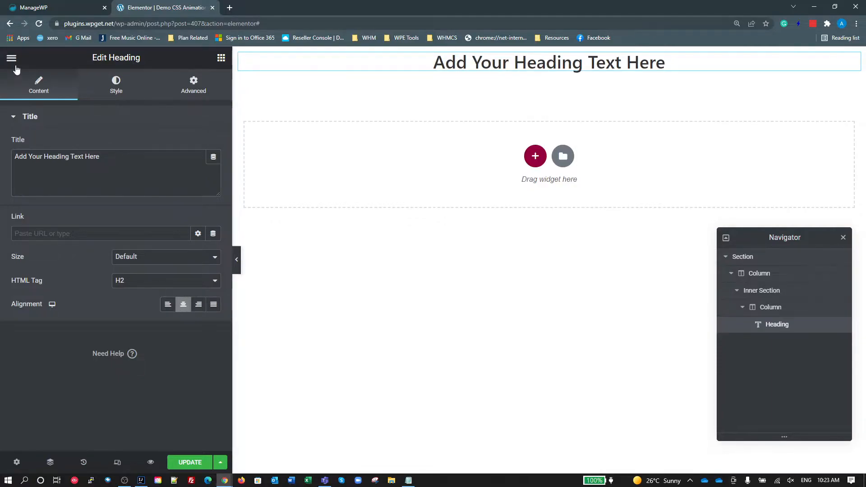
- Set the heading's HTML tag to H1
left_click(189, 280)
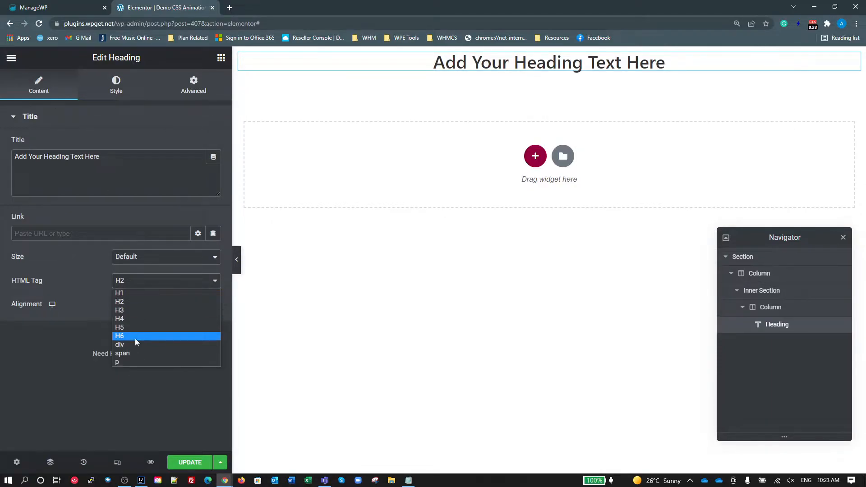
left_click(133, 294)
left_click(164, 263)
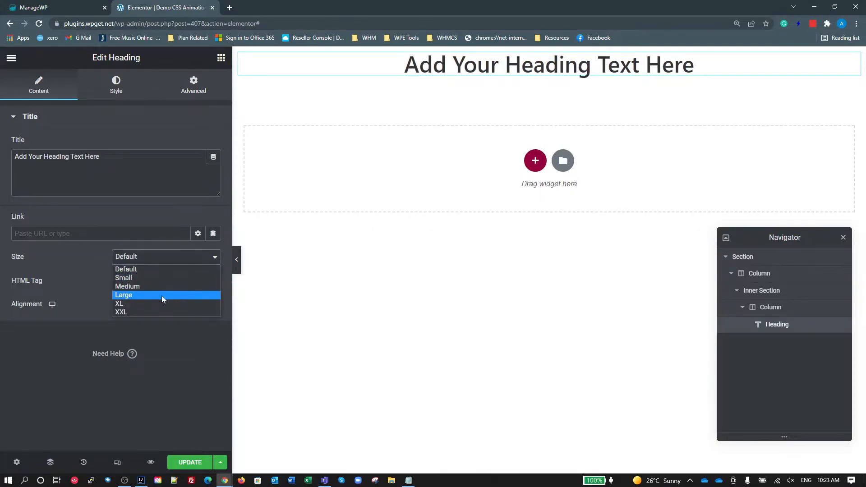
left_click(151, 126)
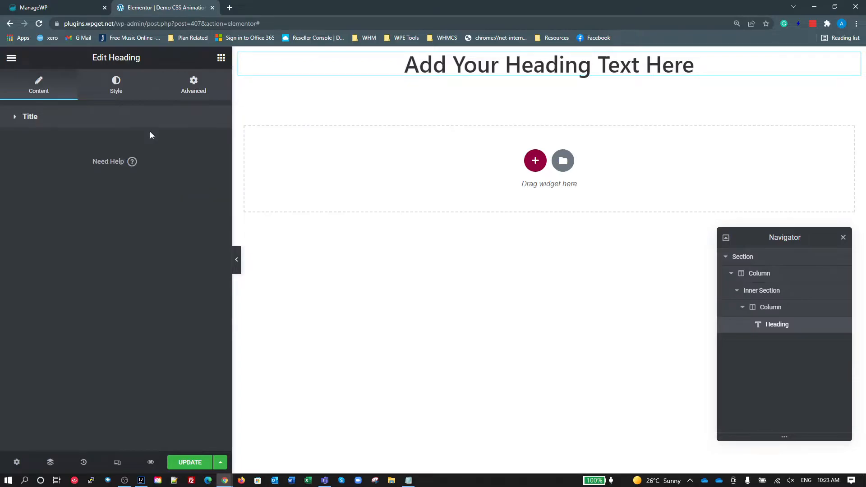
- Set the vertical alignment of the inner section's column to Middle
left_click(765, 309)
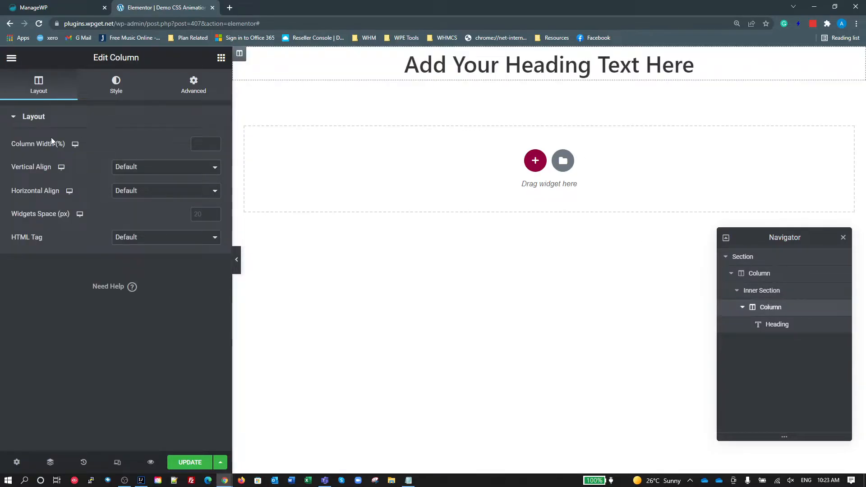
left_click(147, 167)
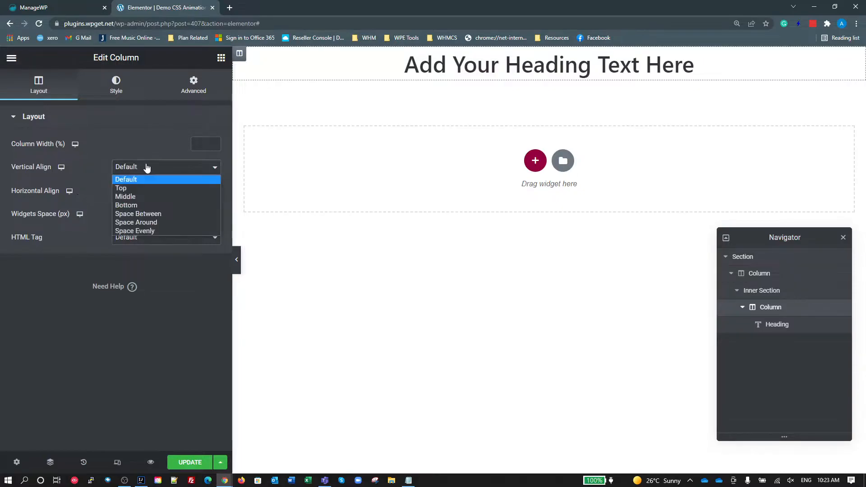
left_click(136, 196)
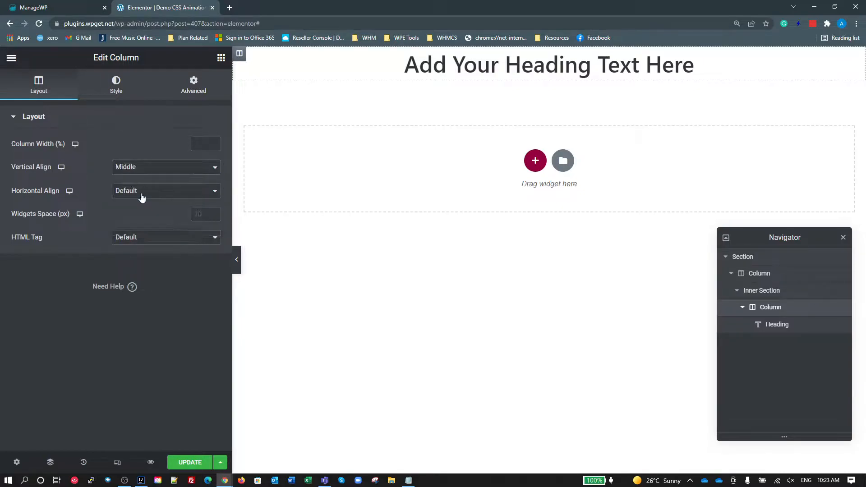
- Set the inner section's height to Min Height with a minimum of 100 px
left_click(758, 294)
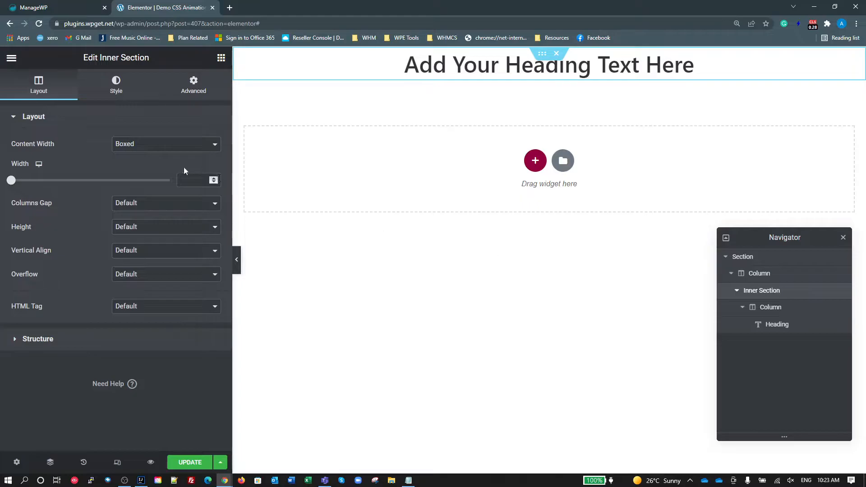
left_click(174, 226)
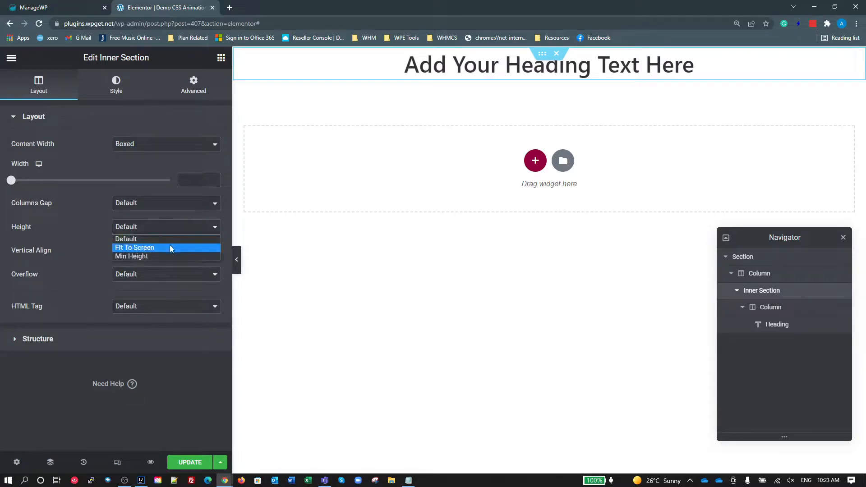
left_click(165, 256)
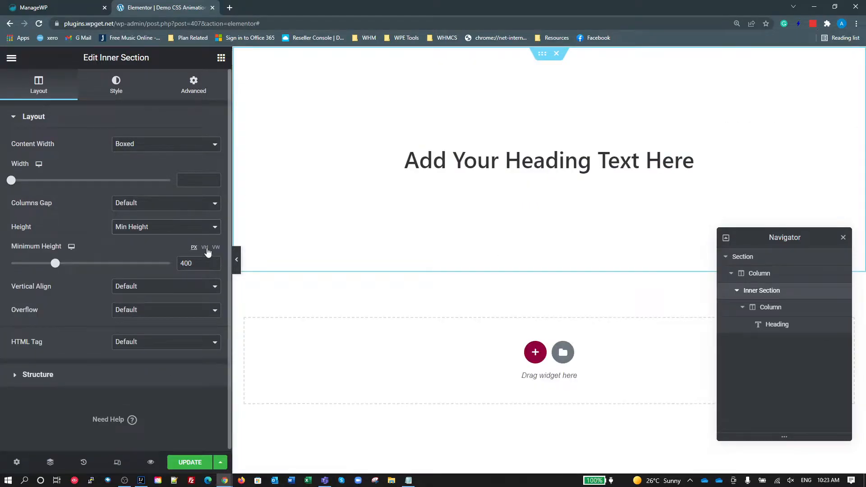
double_click(185, 263)
type("100")
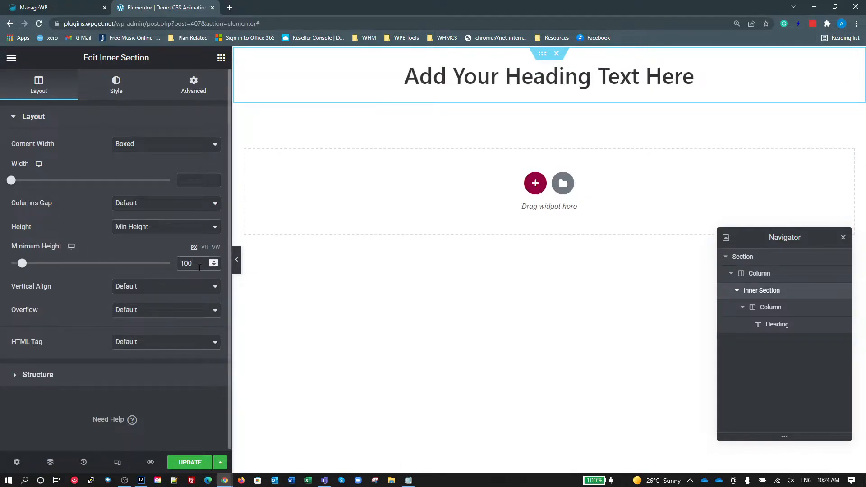
- Switch the inner section's minimum height unit to VH and set the value to 100
left_click(163, 227)
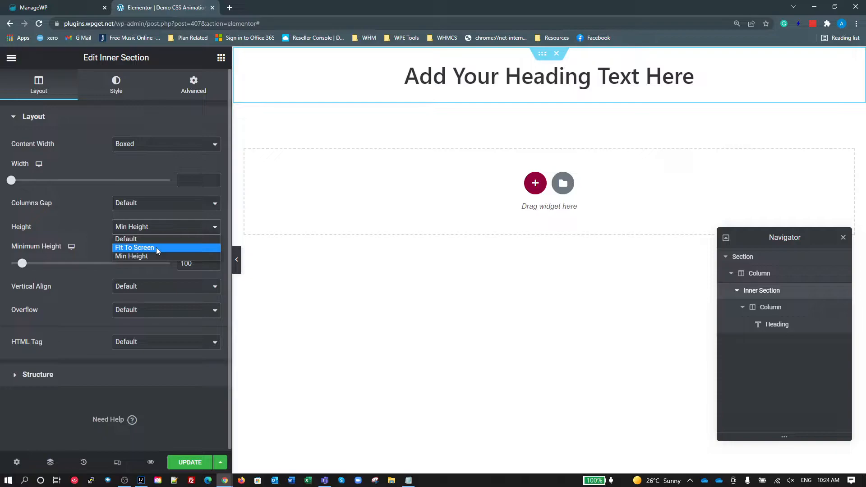
left_click(156, 255)
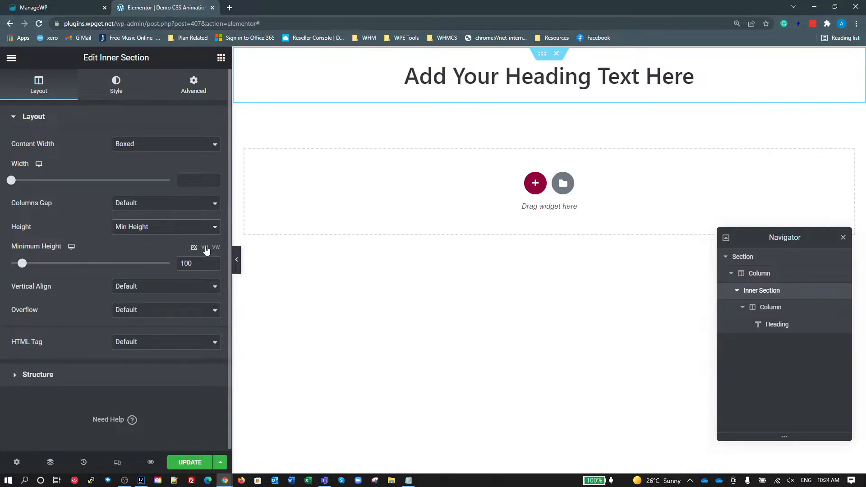
left_click(205, 248)
left_click_drag(202, 264, 127, 257)
type("10")
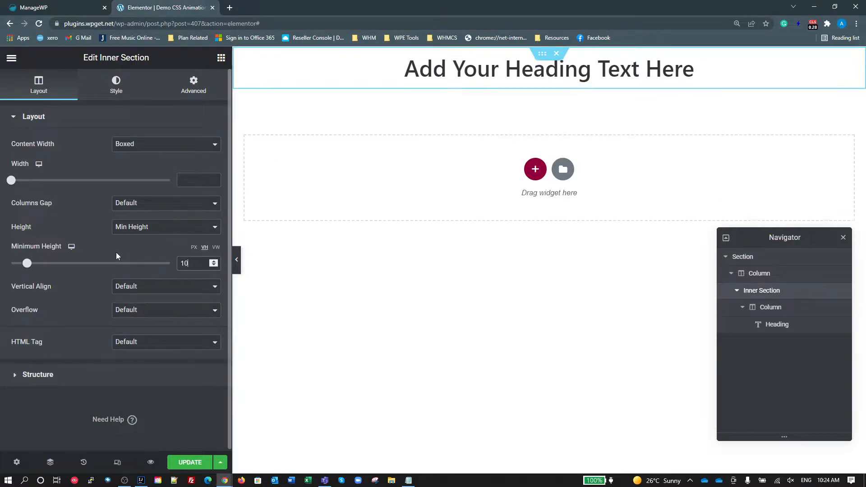
type("0")
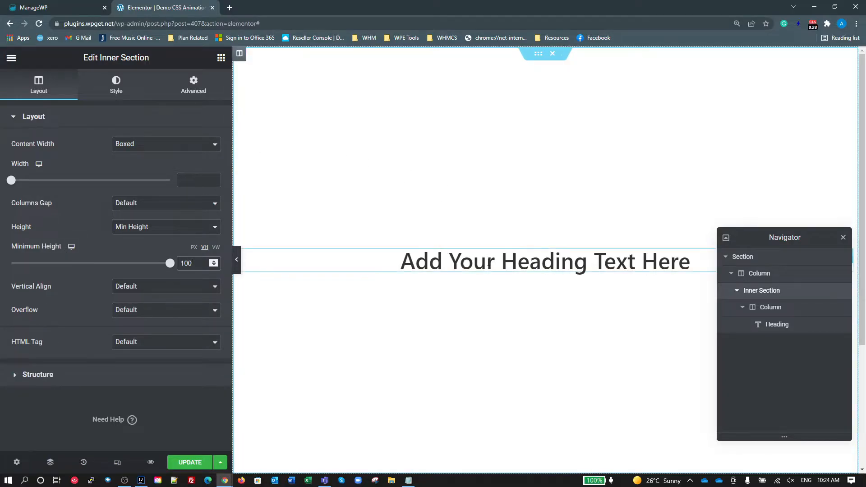
- Find the Spacer widget and place it in the outer column above the inner section
left_click(221, 58)
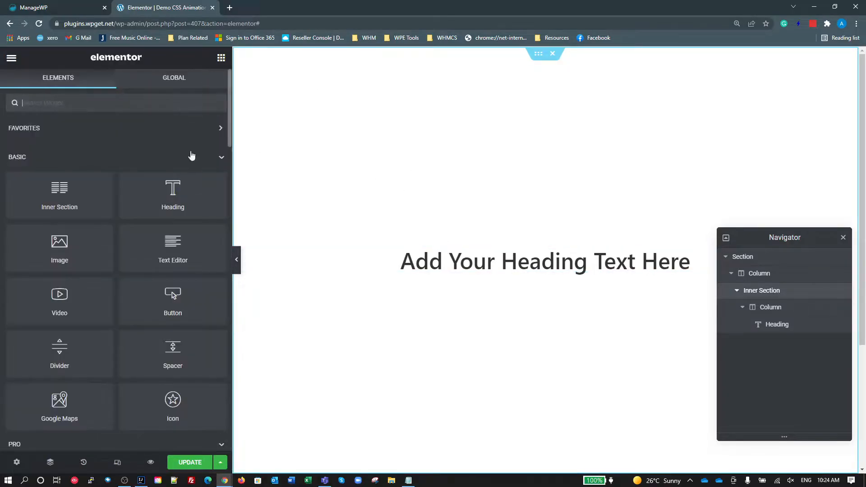
left_click(89, 105)
type("spa")
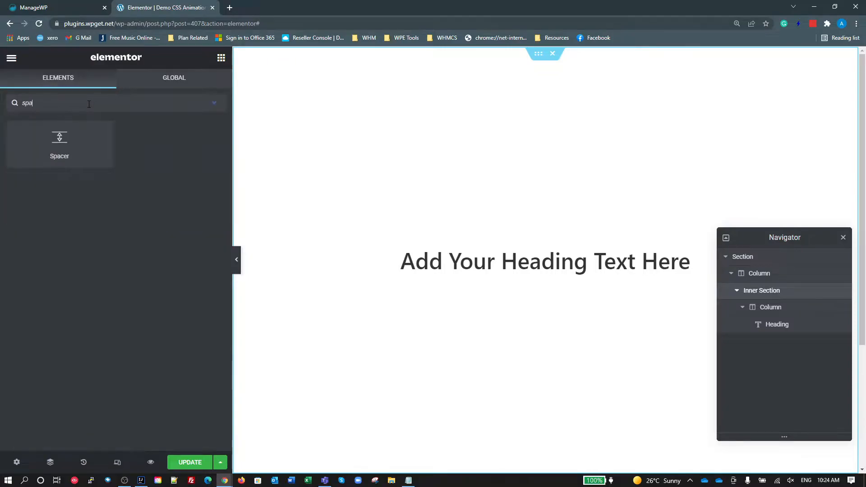
left_click_drag(58, 146, 406, 64)
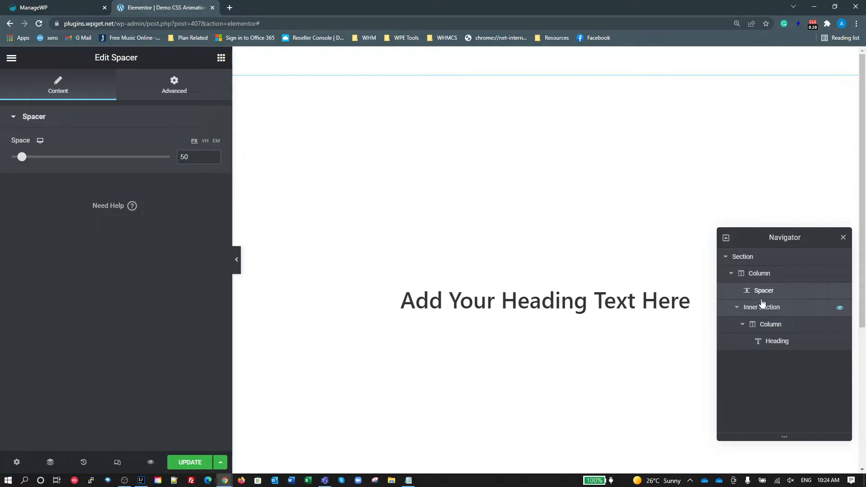
- Give the spacer a classic background using the global primary colour
left_click(183, 90)
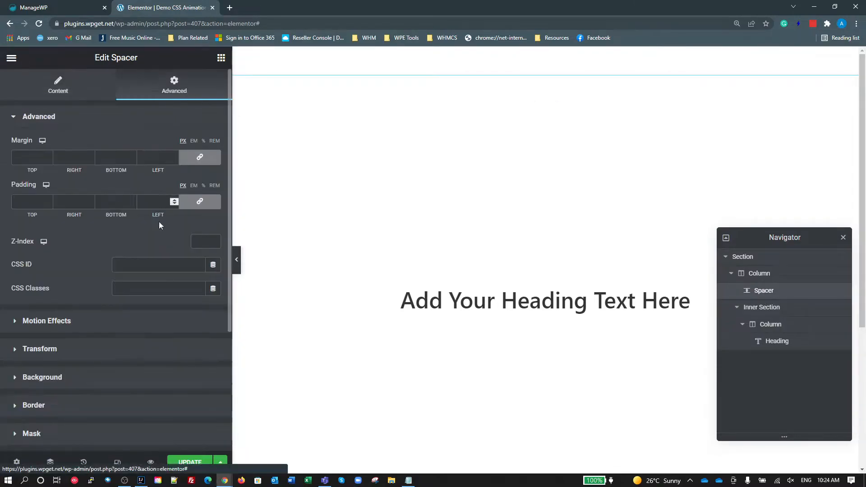
left_click(77, 379)
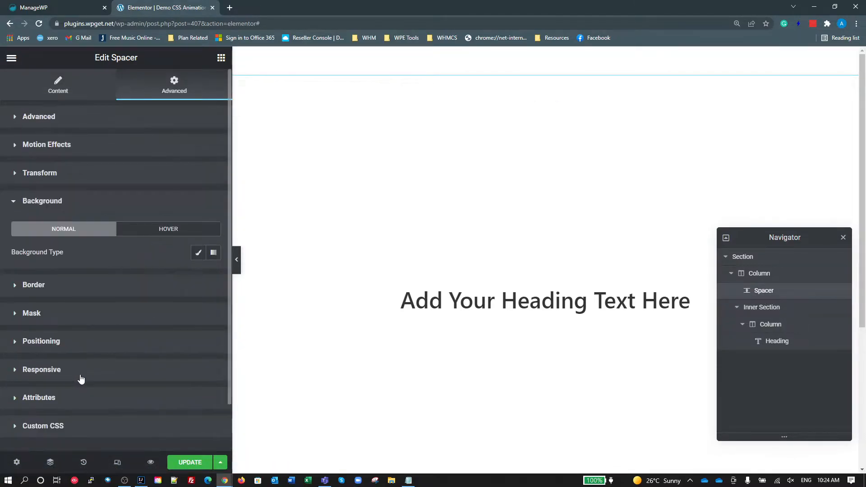
left_click(196, 254)
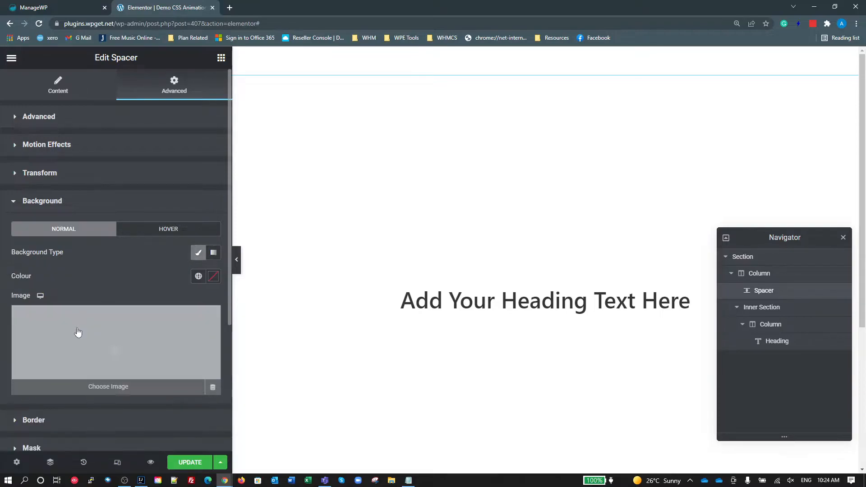
left_click(198, 277)
left_click(89, 349)
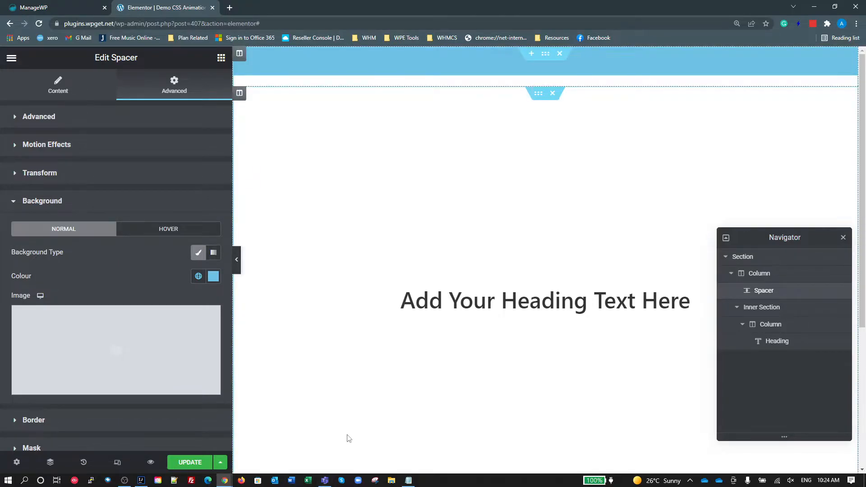
- Inspect the spacer's markup in the browser developer tools and copy its container's class name, elementor-widget-container
key("ctrl+shift+i")
key("ctrl+shift+c")
left_click(294, 72)
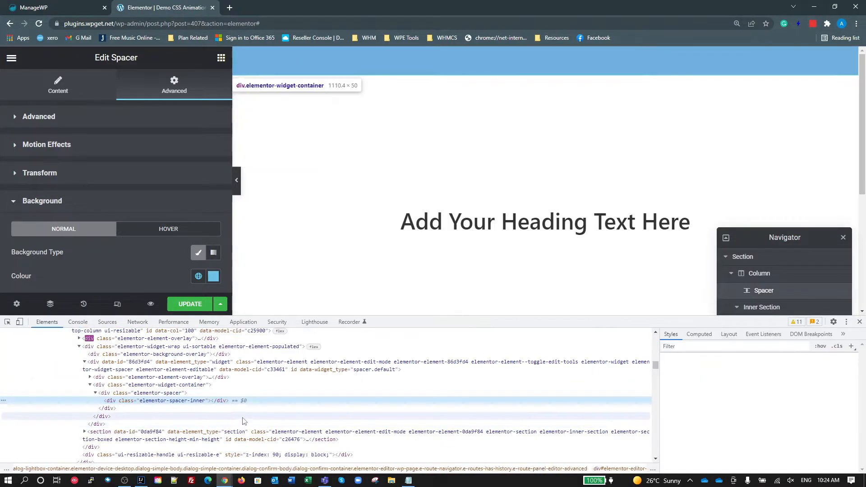
double_click(167, 385)
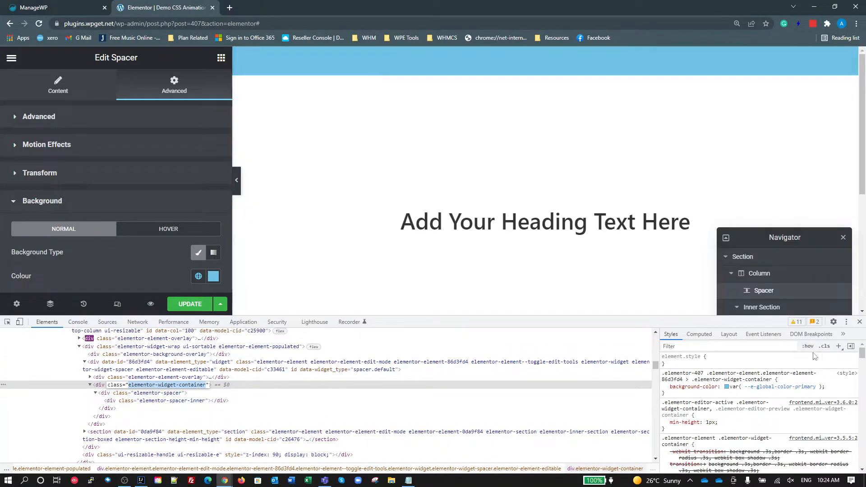
left_click(860, 322)
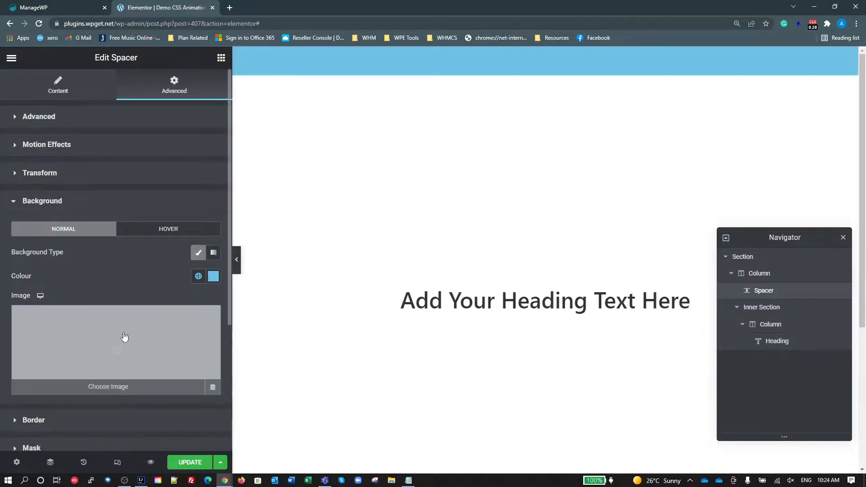
- In the site-wide Custom CSS, create an empty rule for .hero-accent-line .elementor-widget-container
left_click(11, 58)
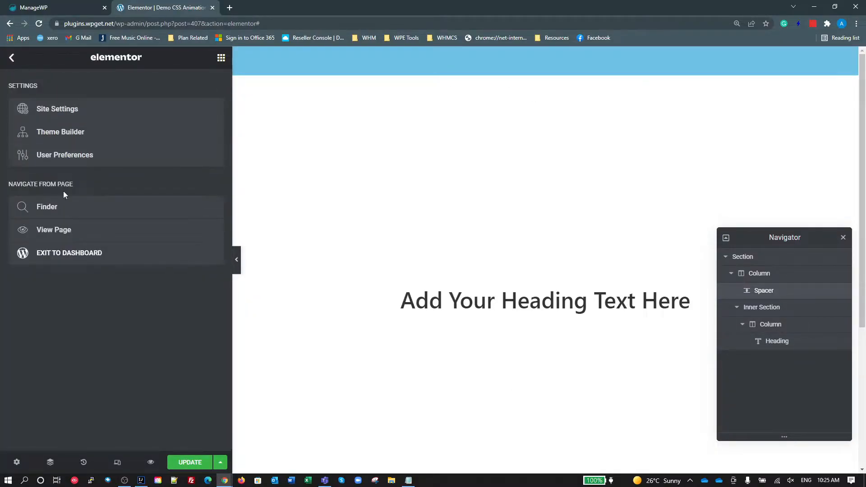
left_click(60, 110)
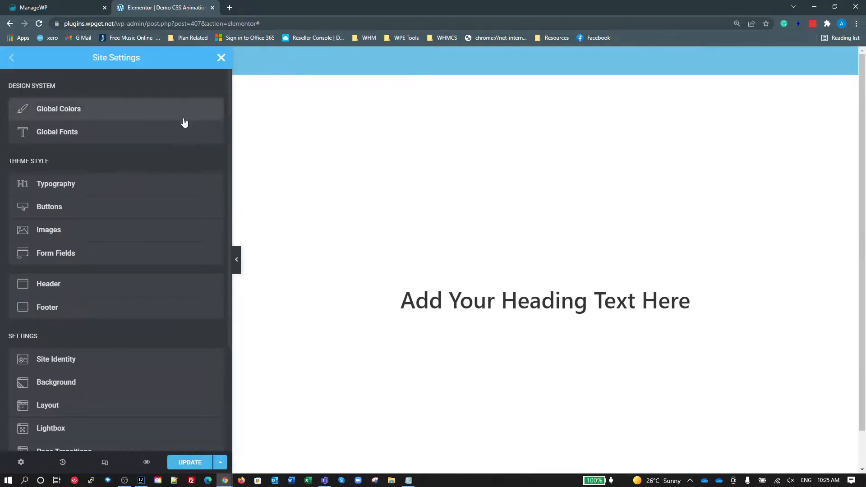
scroll(90, 329, "down", 3)
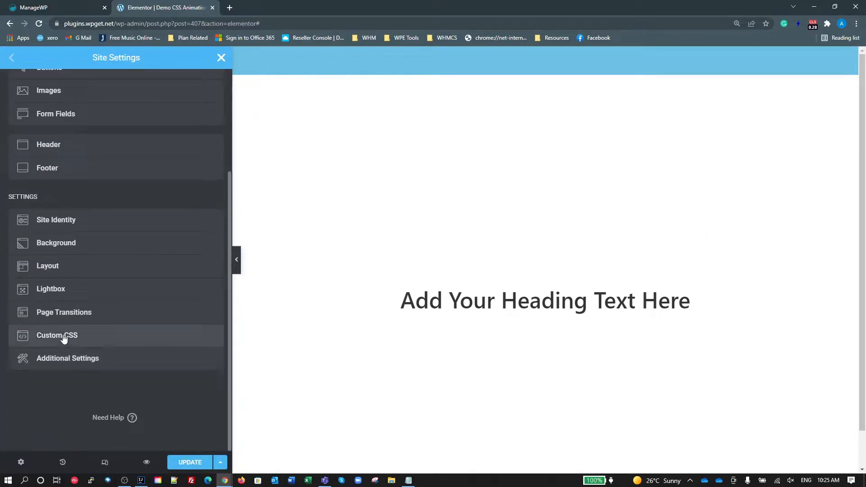
left_click(64, 336)
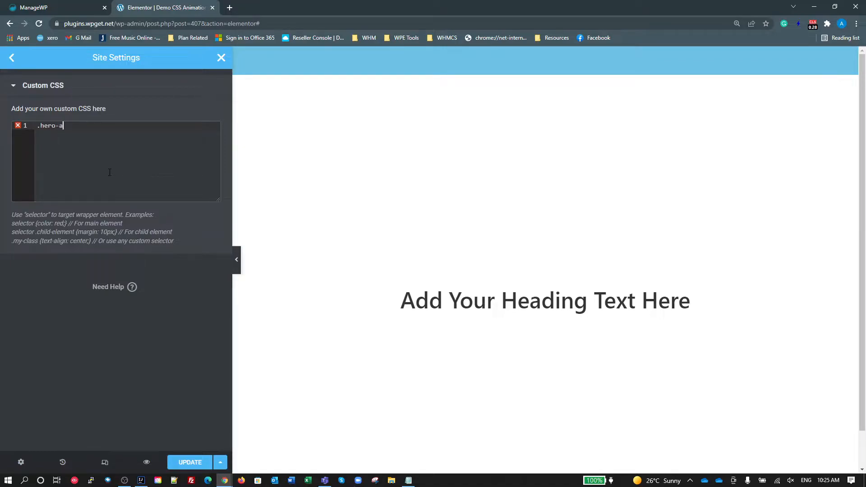
type("-line .")
key("ctrl+v")
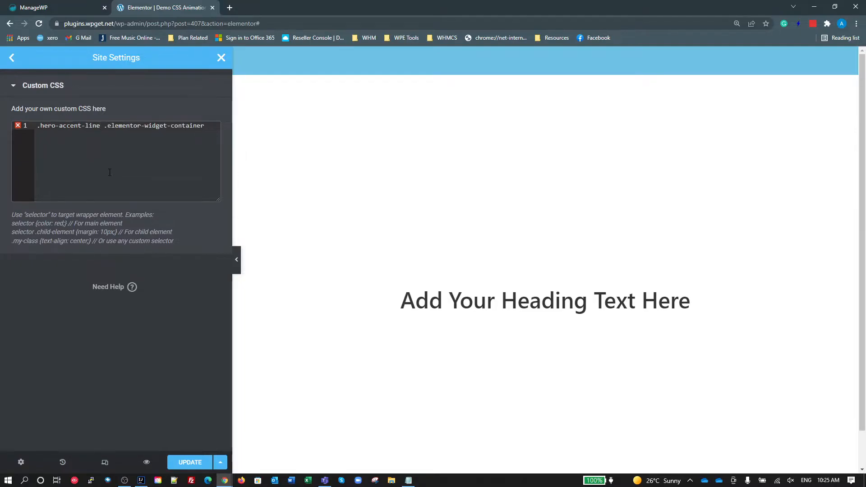
key("Return")
key("Return")
type("}")
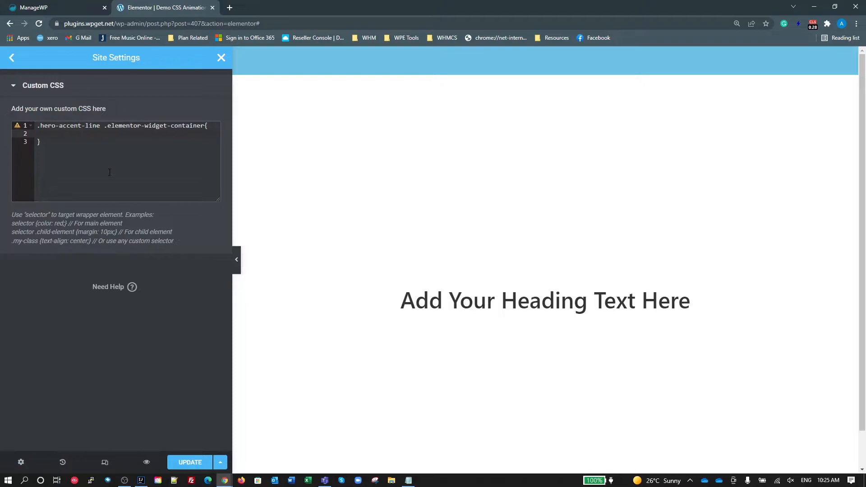
- Add a height of 100vh and a width of 6rem to the hero-accent-line rule
type("height")
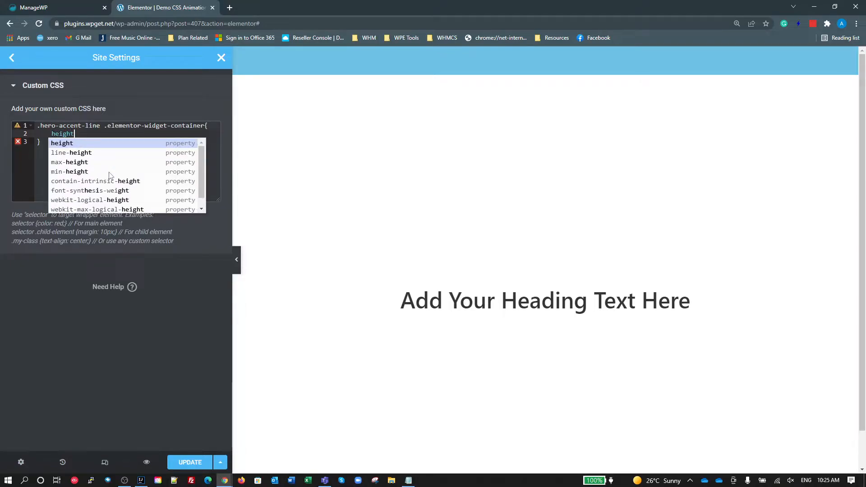
key("Return")
type("100;")
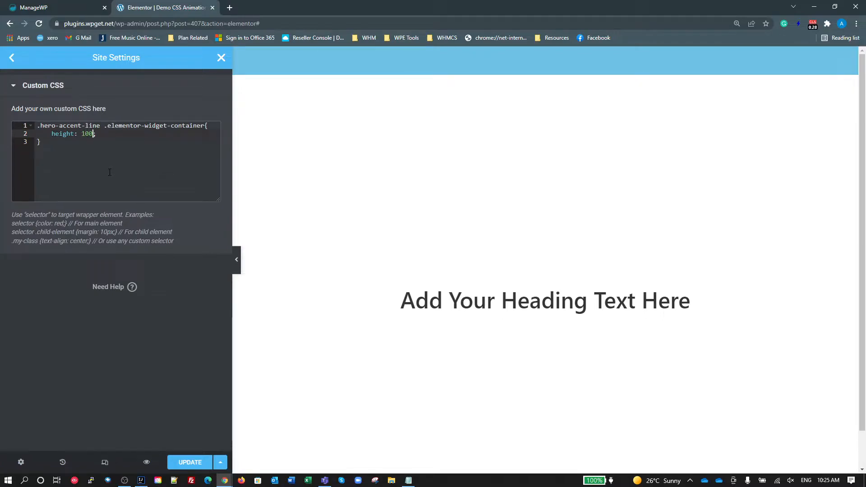
key("Return")
type("widt")
key("Return")
type("30px")
key("BackSpace")
key("BackSpace")
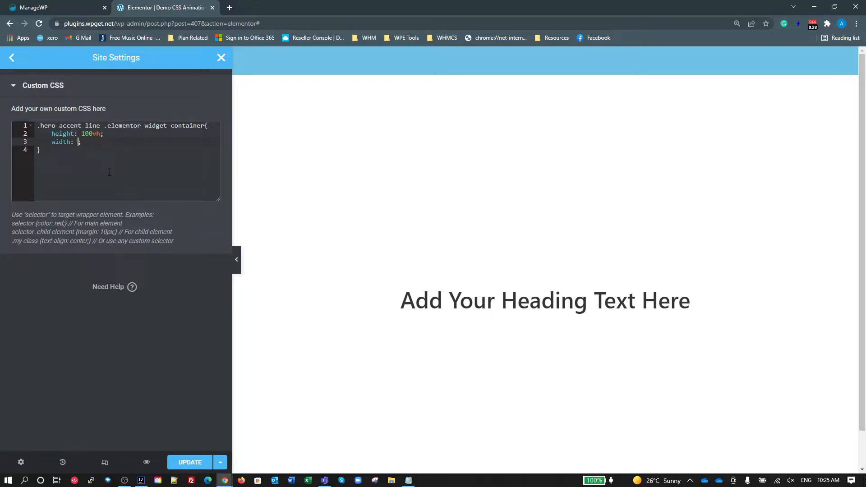
type("6rem")
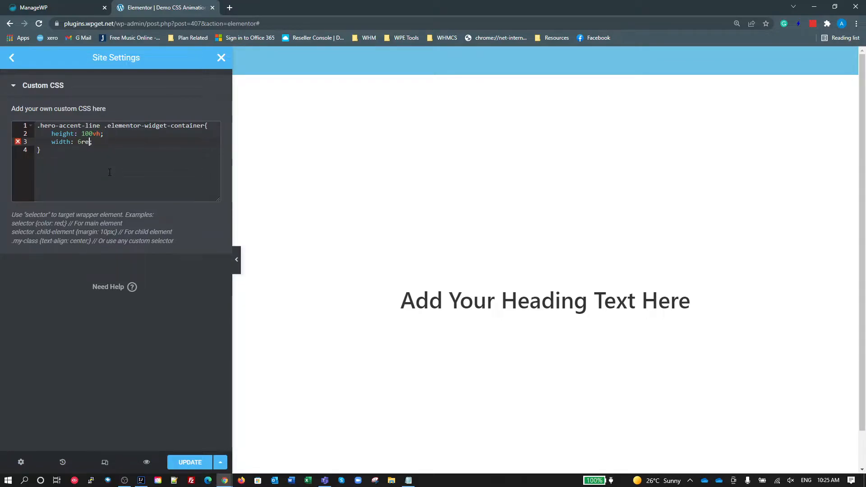
- Add the declaration transform: skew(-15deg); to the hero-accent-line rule
key("Return")
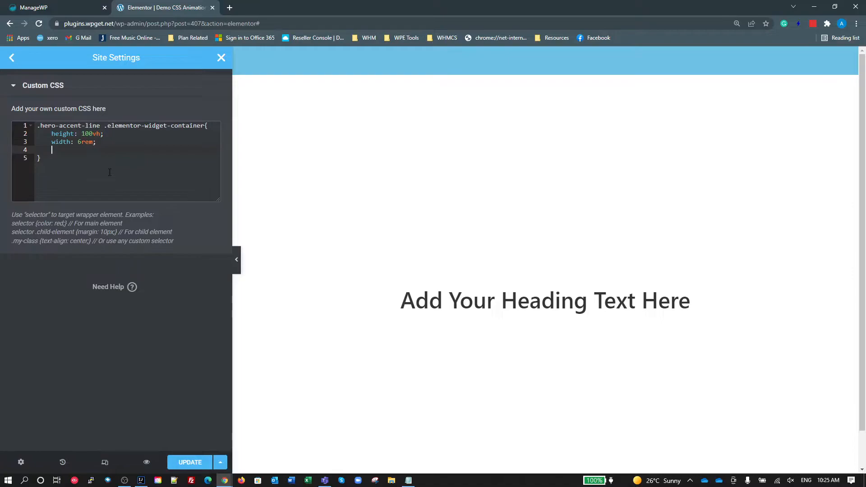
type("t")
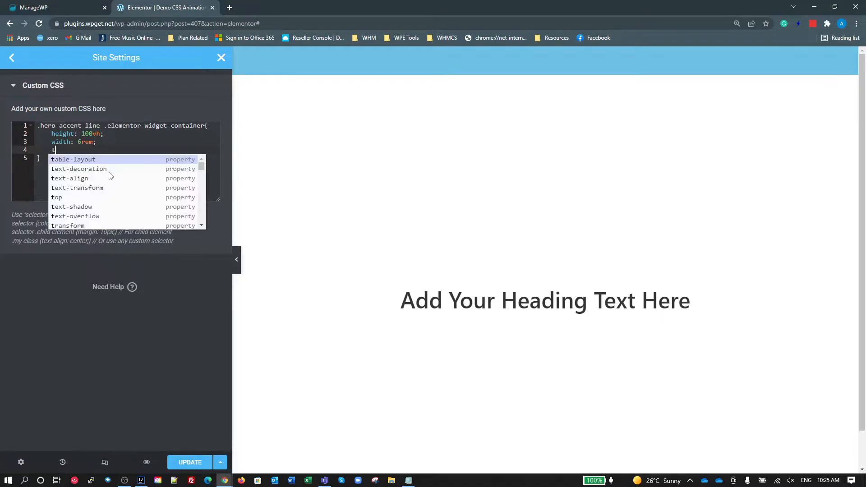
type("rans")
key("Return")
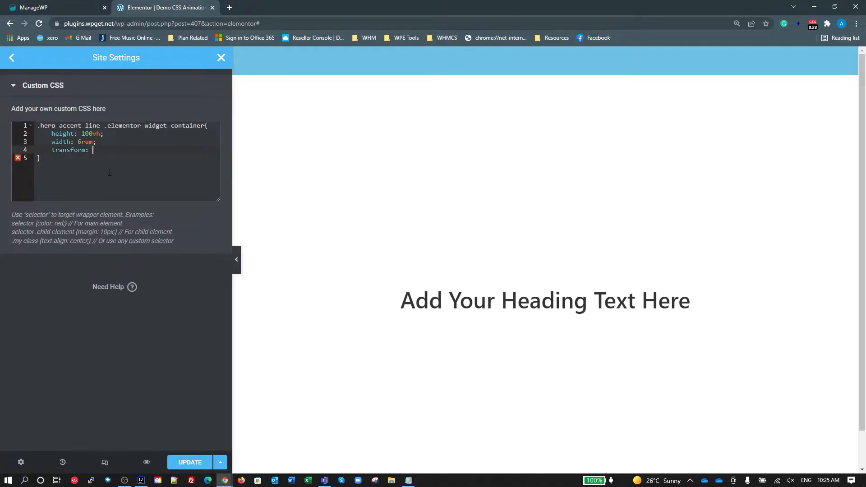
type("sk")
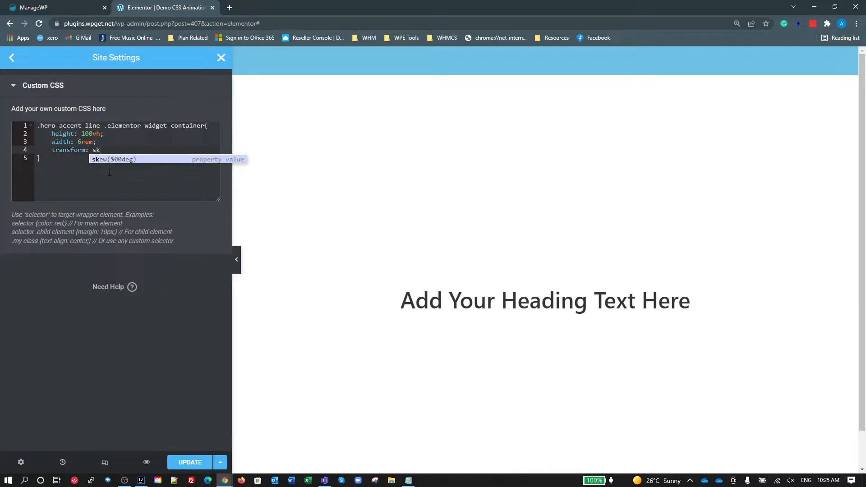
key("Return")
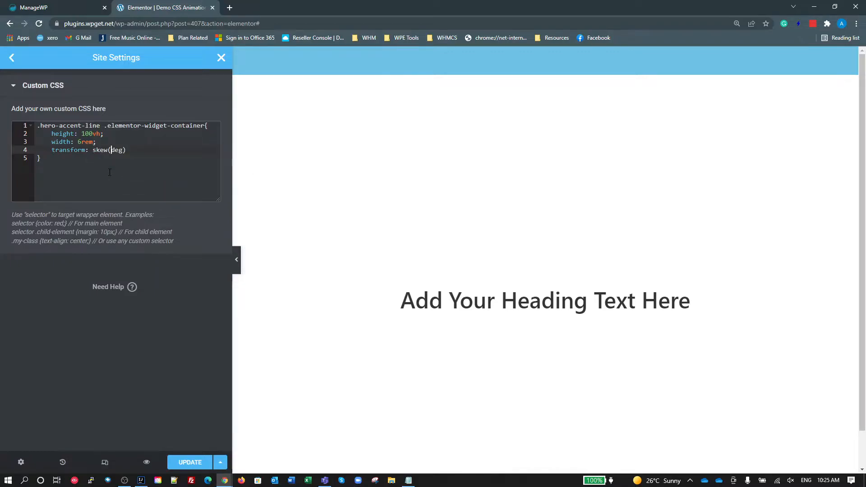
type("-15deg);")
- Copy the class name hero-accent-line from the selector, save the site settings and return to the page editor
left_click(42, 125)
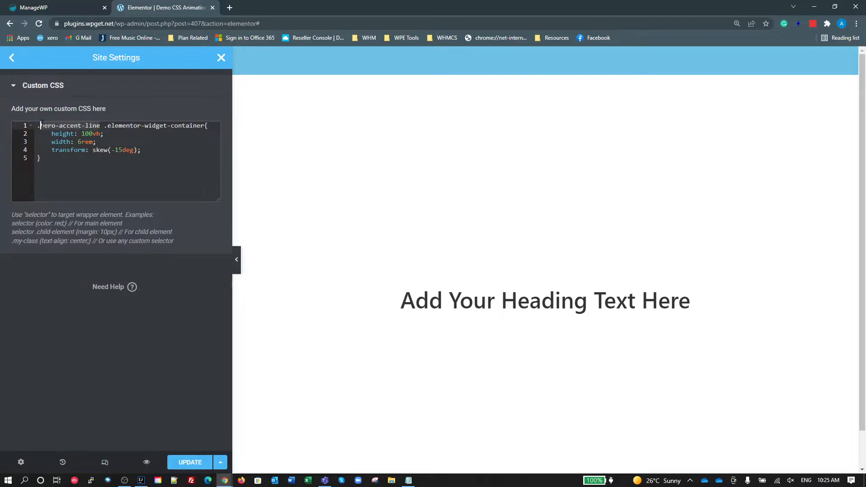
left_click(203, 465)
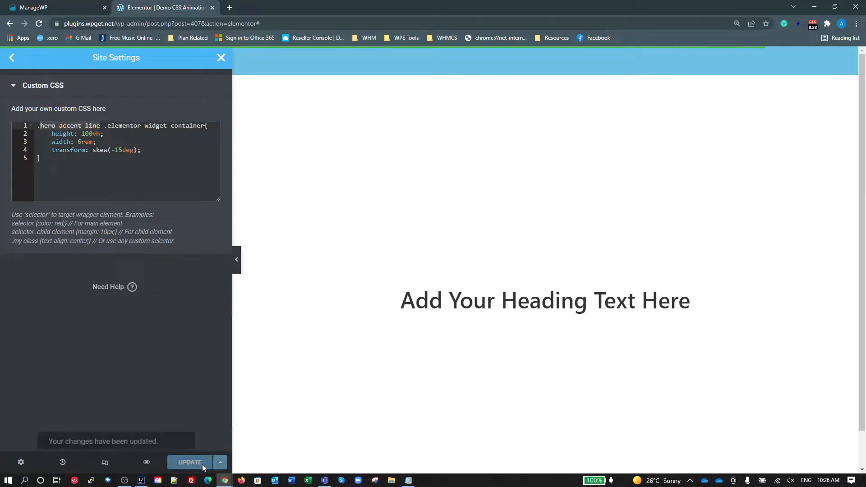
left_click(153, 433)
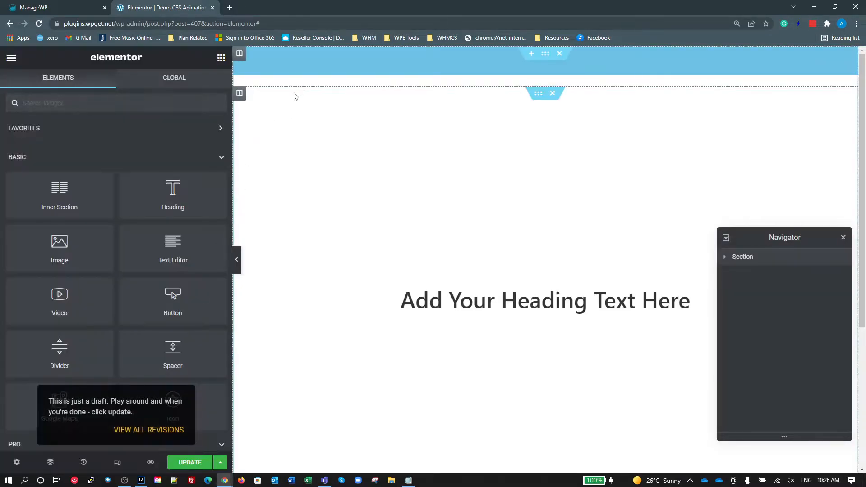
- Assign the CSS class hero-accent-line to the Spacer widget
left_click(726, 238)
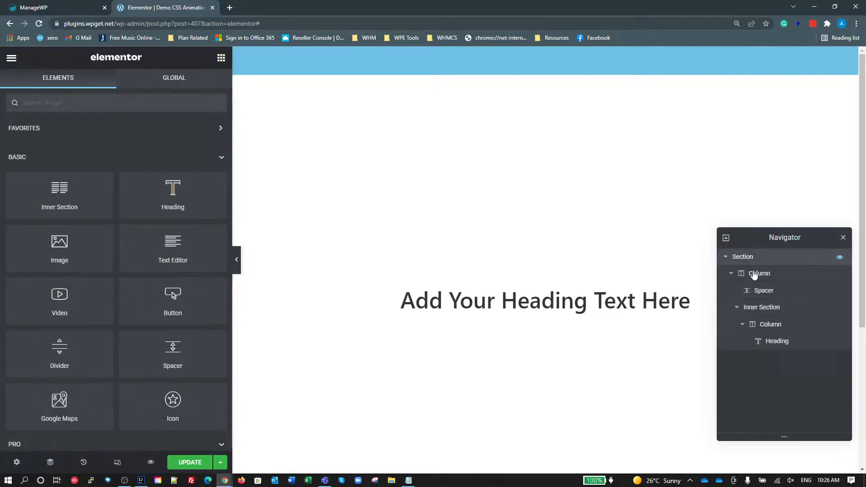
left_click(759, 293)
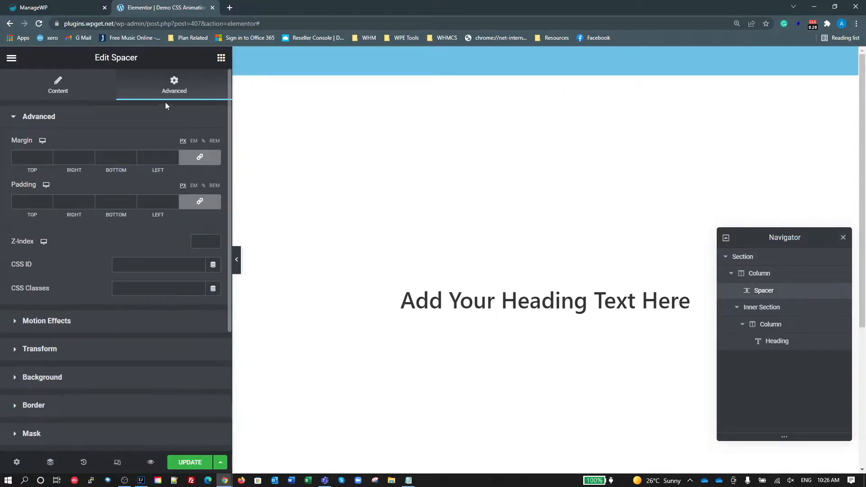
left_click(141, 288)
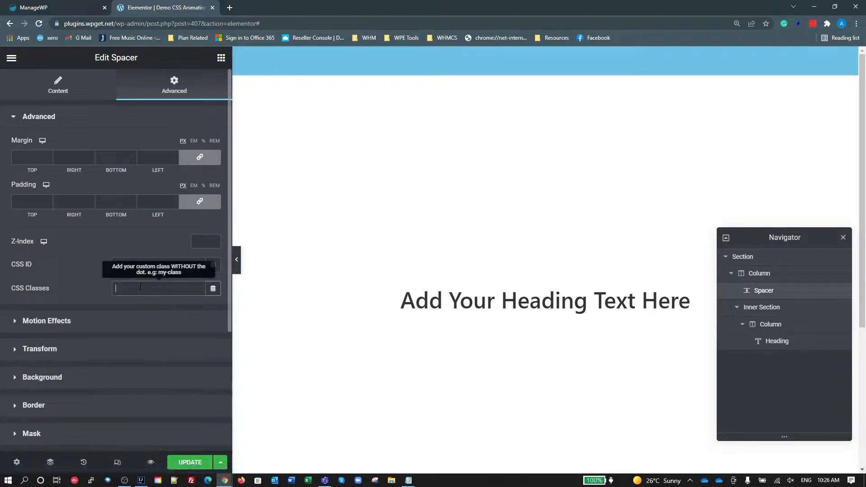
type("hero-accent-line")
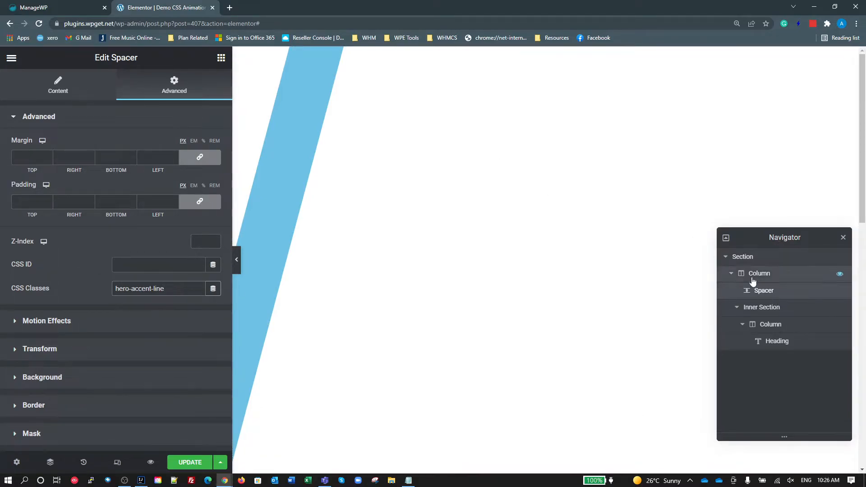
- Set the outer section's overflow to Hidden and check the whole page layout
left_click(743, 257)
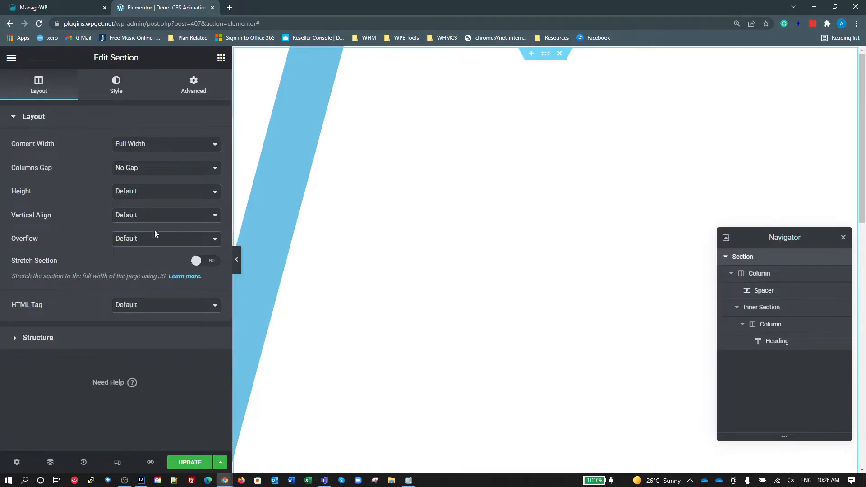
left_click(153, 239)
left_click(147, 260)
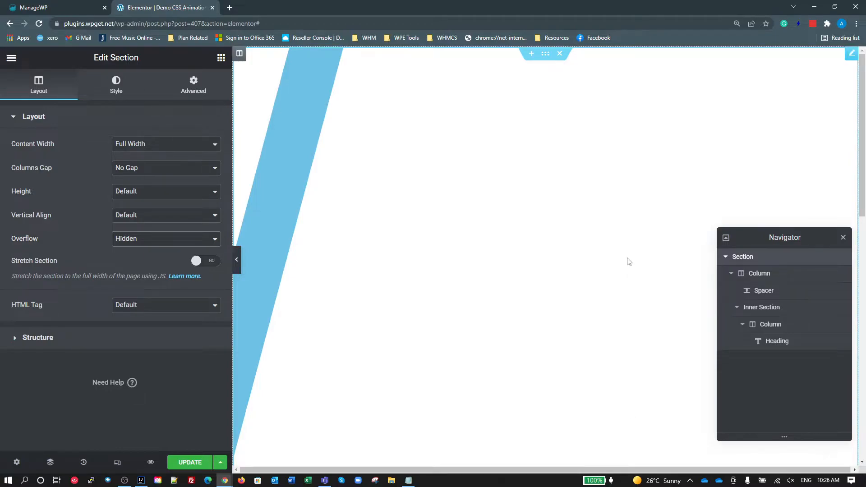
scroll(620, 293, "down", 5)
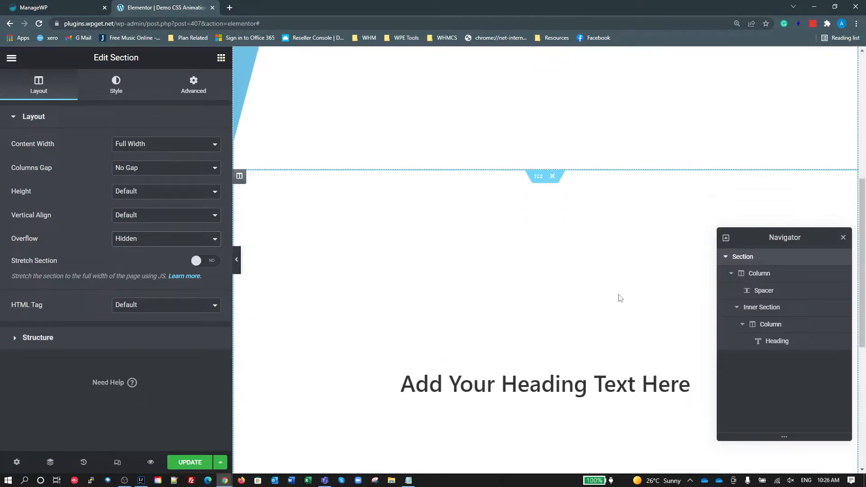
scroll(620, 296, "up", 4)
scroll(621, 297, "down", 4)
scroll(590, 318, "down", 7)
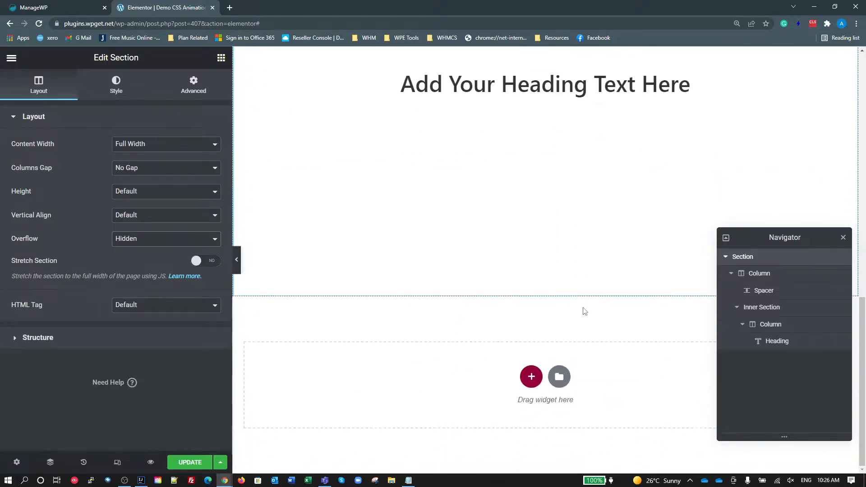
scroll(589, 308, "up", 5)
scroll(589, 308, "up", 5)
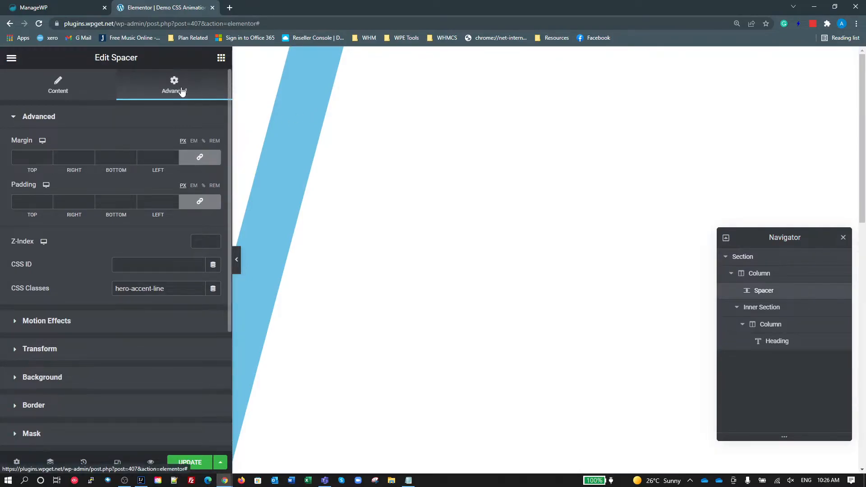
- Set the Spacer widget's position to Absolute in its positioning settings
scroll(116, 360, "down", 4)
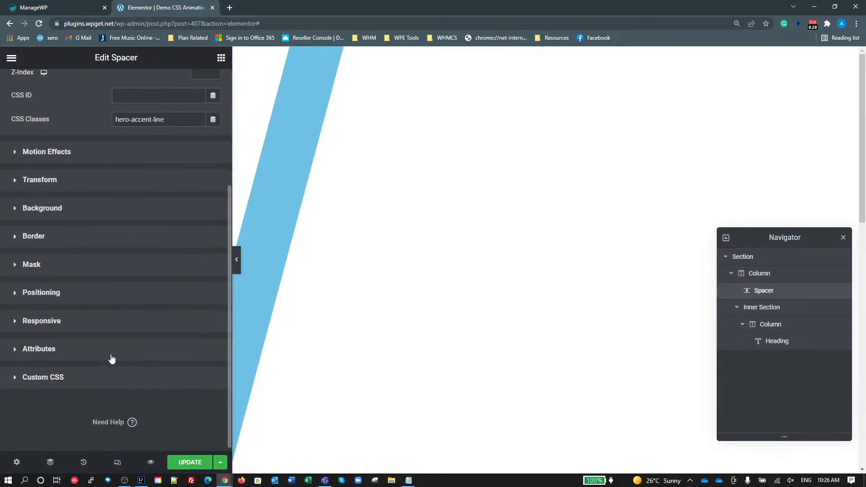
left_click(67, 293)
left_click(140, 317)
left_click(149, 332)
left_click(195, 364)
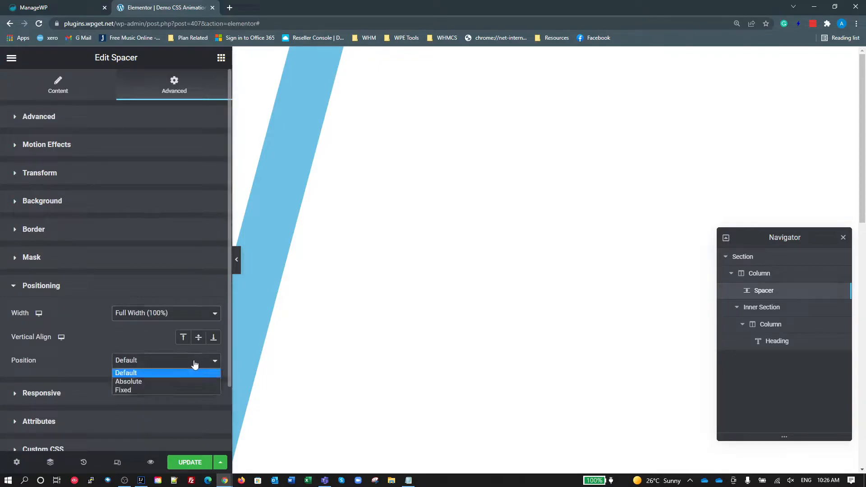
left_click(164, 382)
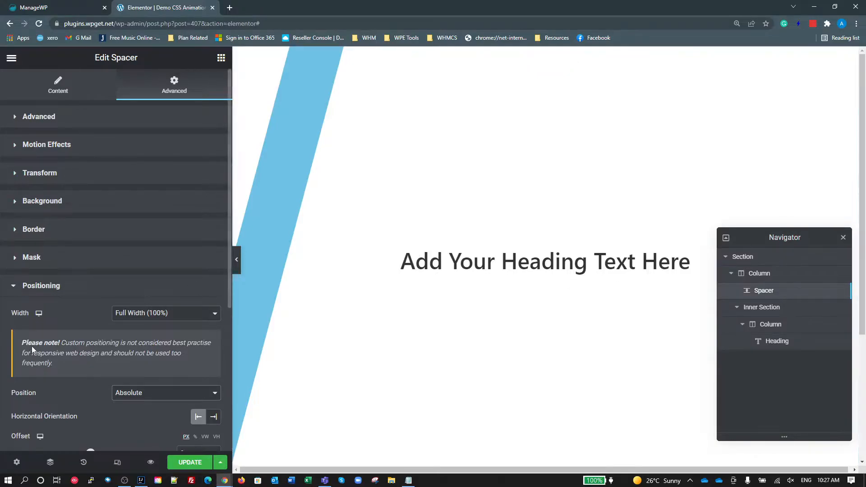
- Shift the absolutely positioned Spacer horizontally with an offset of about 192 px
left_click(161, 396)
left_click(69, 395)
scroll(90, 391, "down", 3)
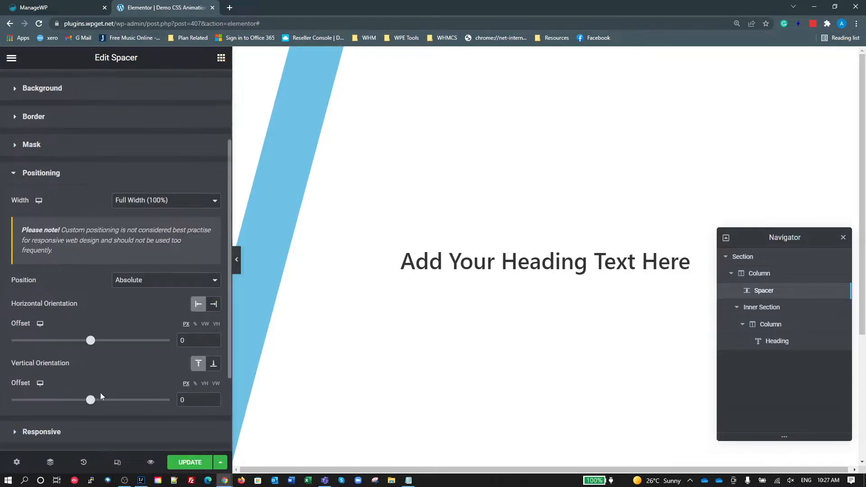
left_click_drag(91, 341, 106, 343)
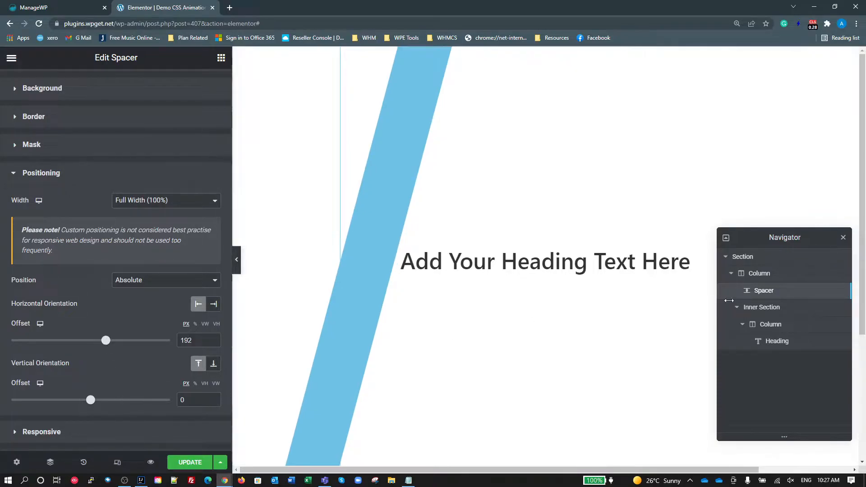
- Duplicate the Spacer and set the copy's horizontal offset to about 391 px
right_click(756, 291)
left_click(784, 319)
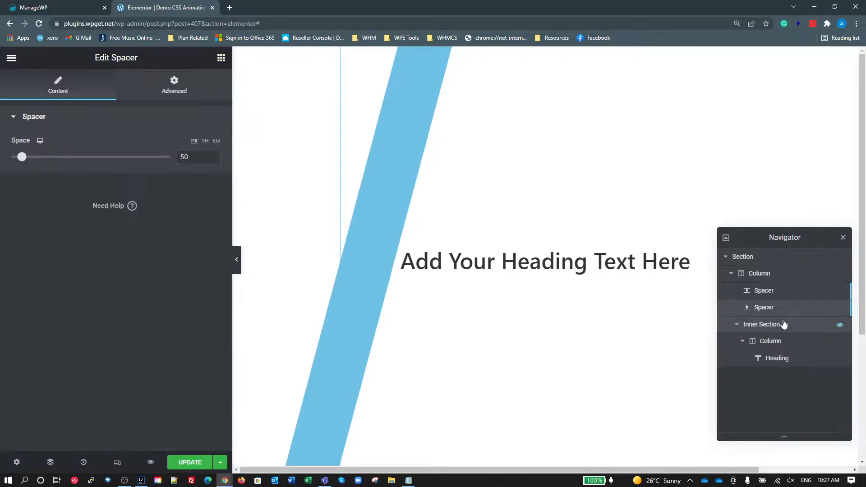
left_click(177, 83)
scroll(114, 375, "down", 3)
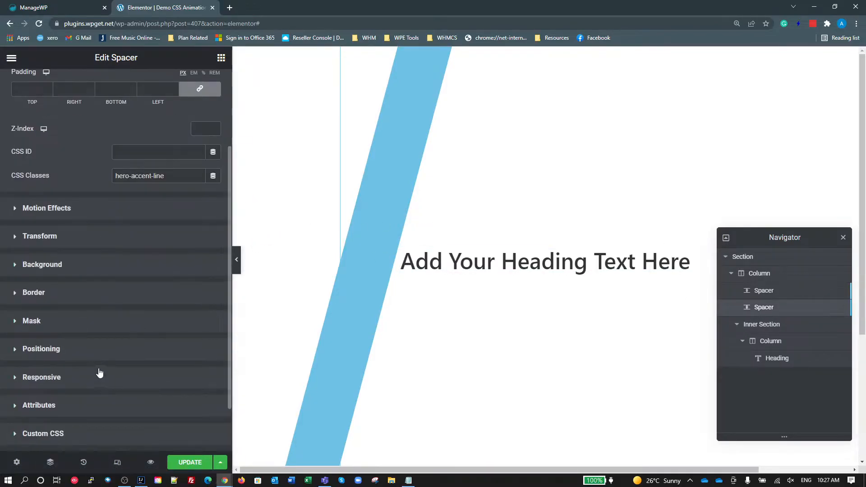
left_click(84, 359)
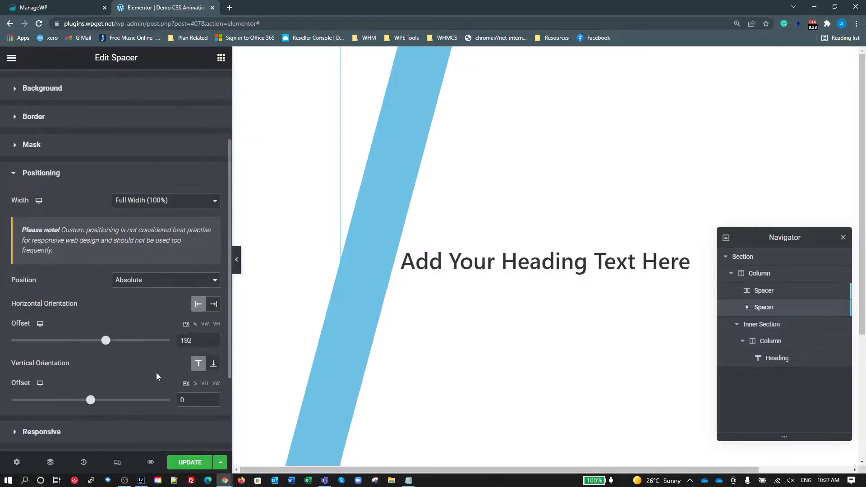
left_click_drag(106, 341, 122, 341)
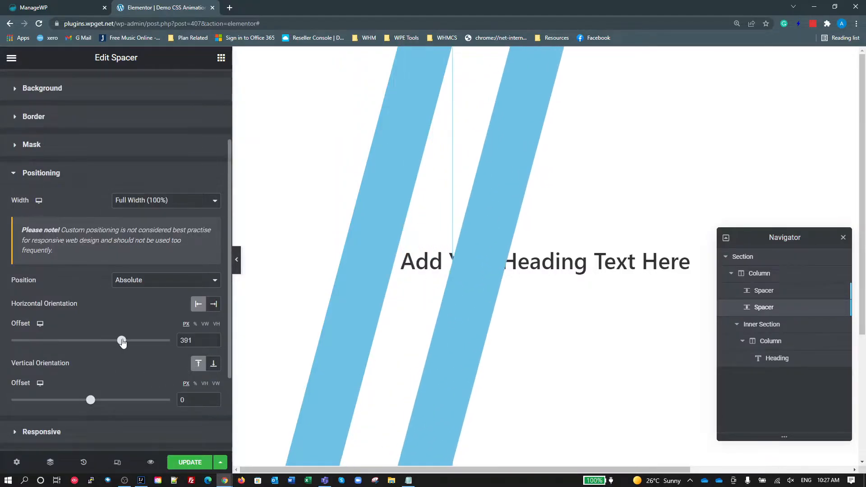
- Duplicate the second Spacer and set the new copy's horizontal offset to about 604 px
right_click(747, 309)
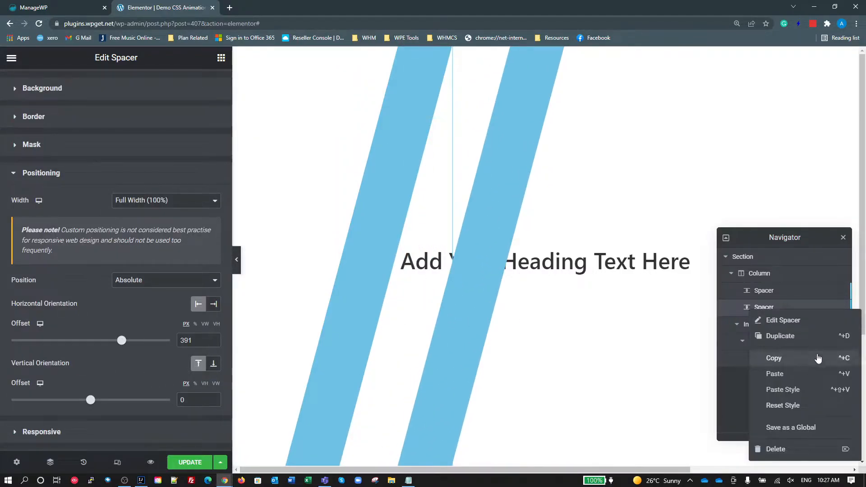
left_click(781, 335)
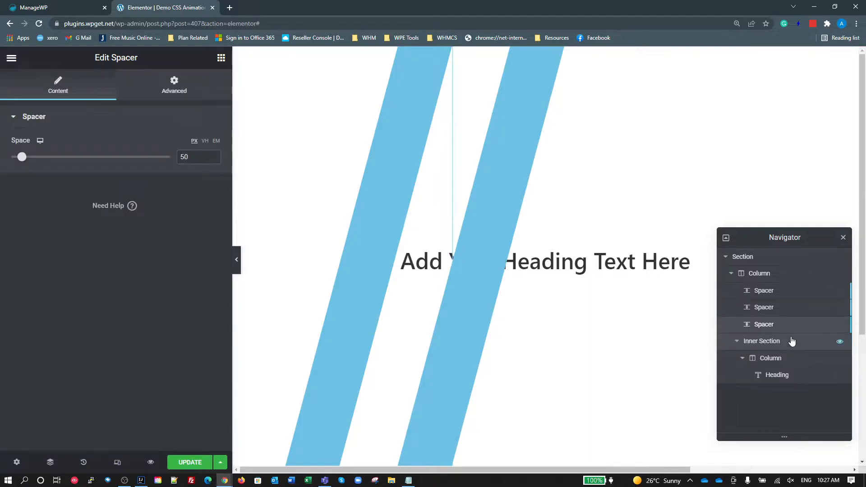
left_click(168, 84)
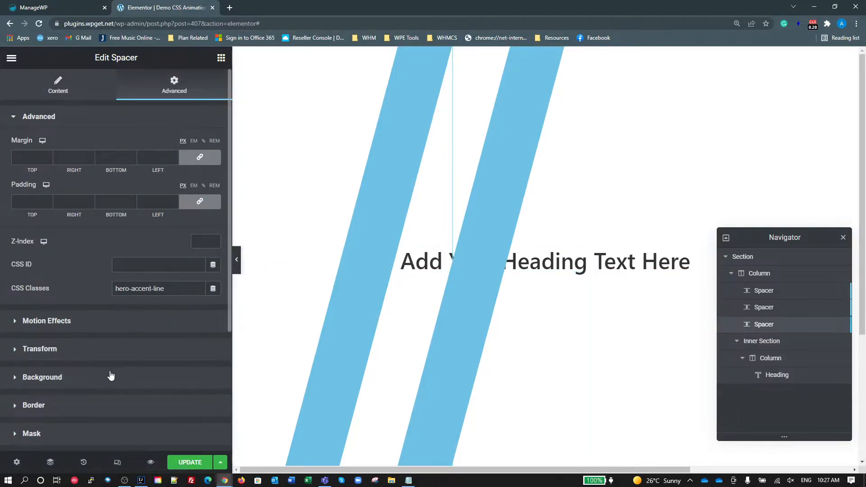
scroll(72, 336, "down", 4)
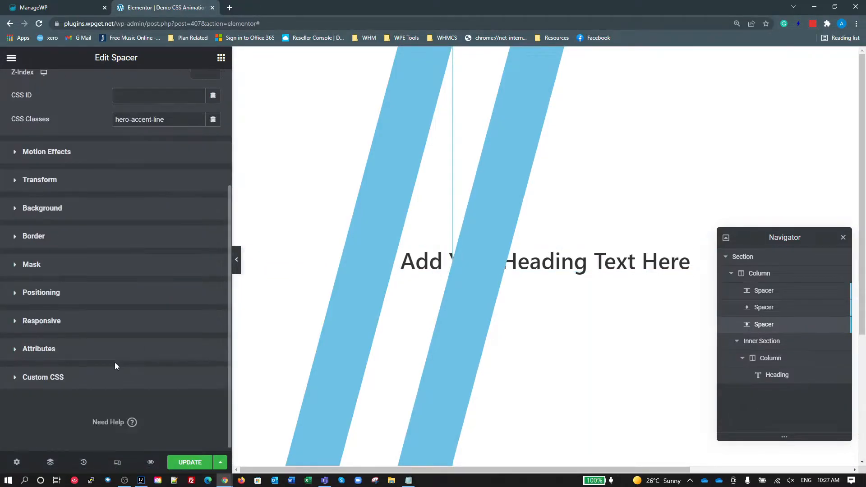
left_click(71, 302)
scroll(181, 406, "down", 1)
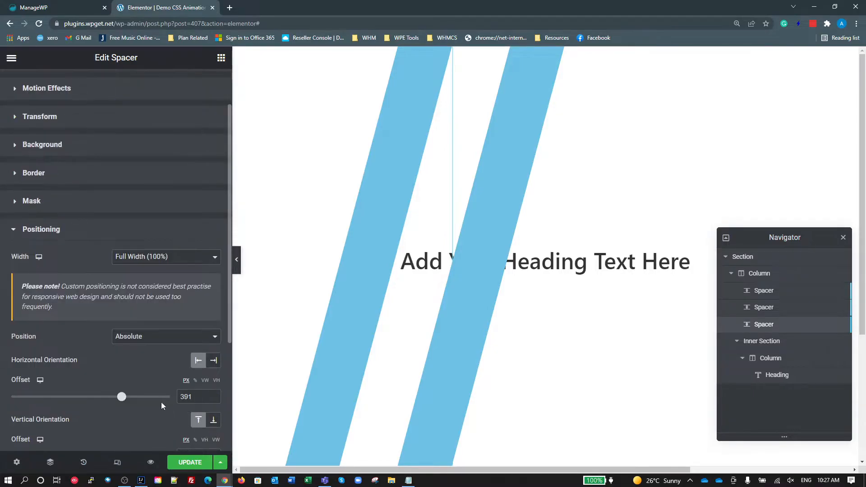
left_click_drag(122, 399, 139, 398)
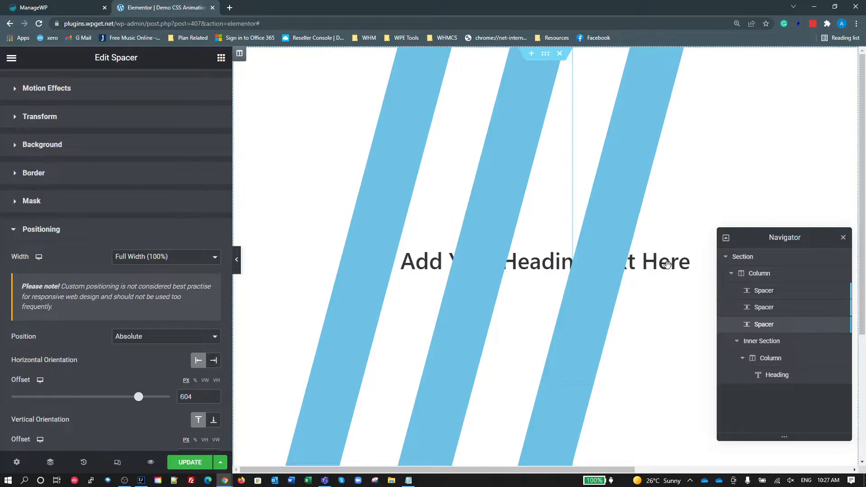
- Set the Inner Section's Z-Index to 10 and update the page
left_click(763, 344)
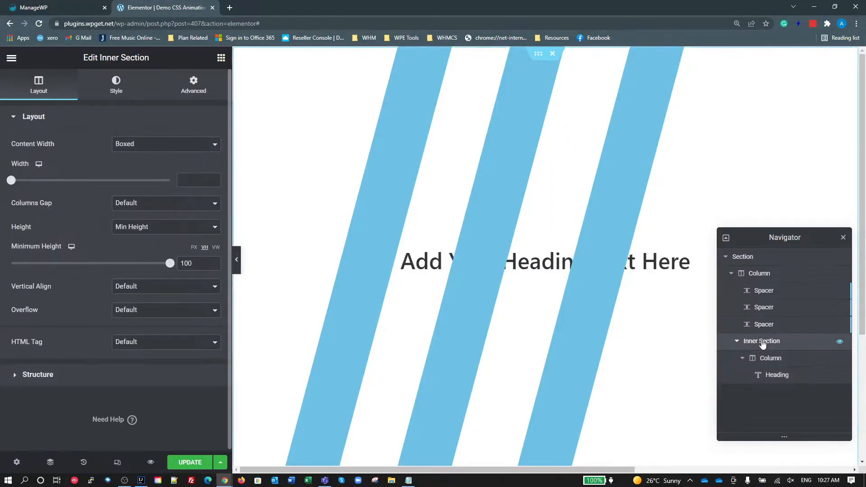
left_click(192, 86)
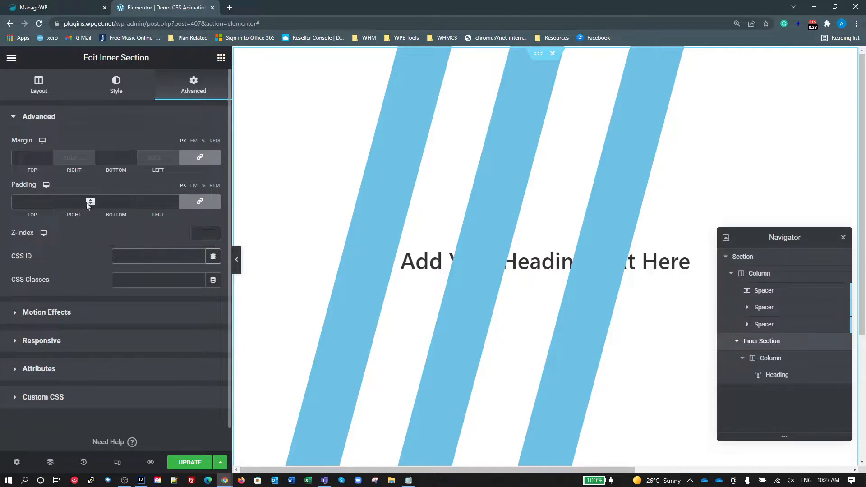
type("10")
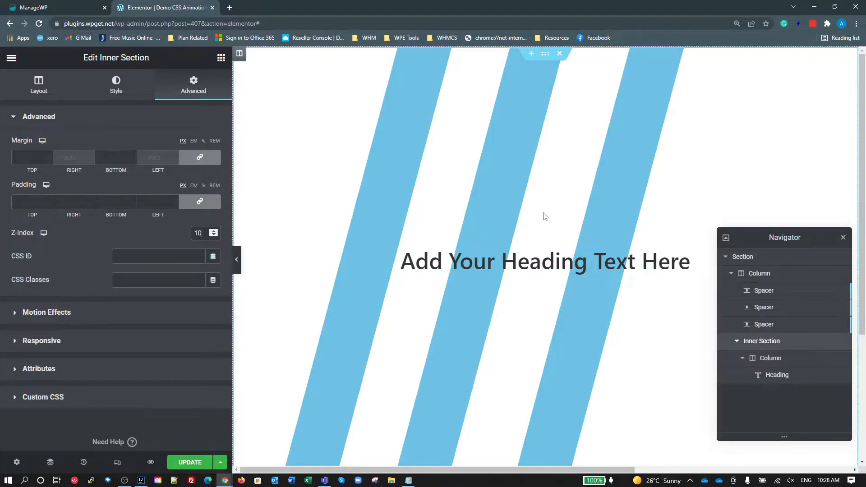
left_click(206, 462)
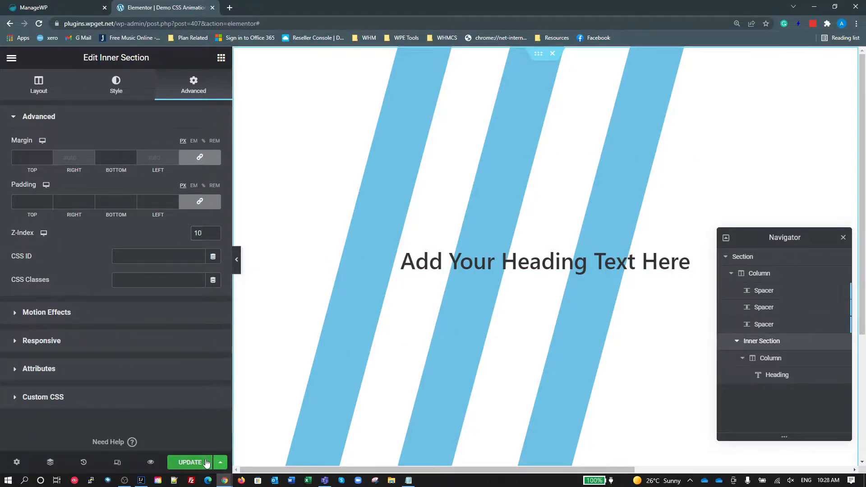
- View the published page in a new tab to check the accent lines and heading, then close it
left_click(11, 58)
right_click(54, 229)
left_click(81, 234)
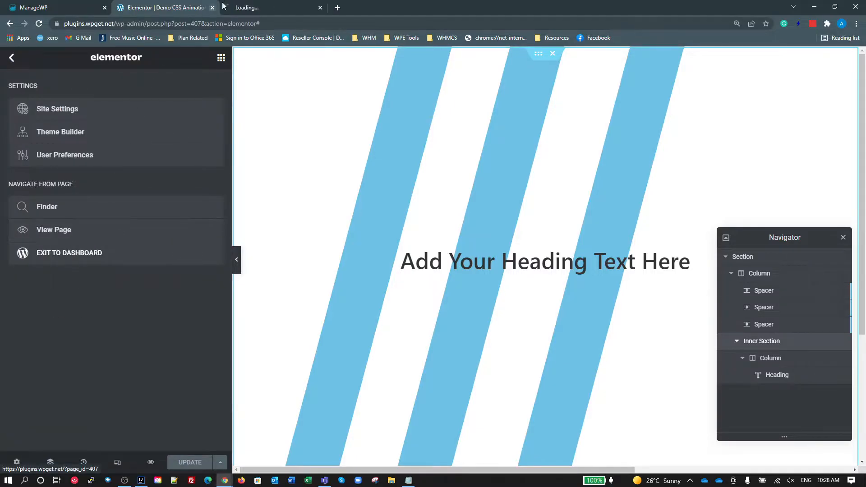
left_click(271, 8)
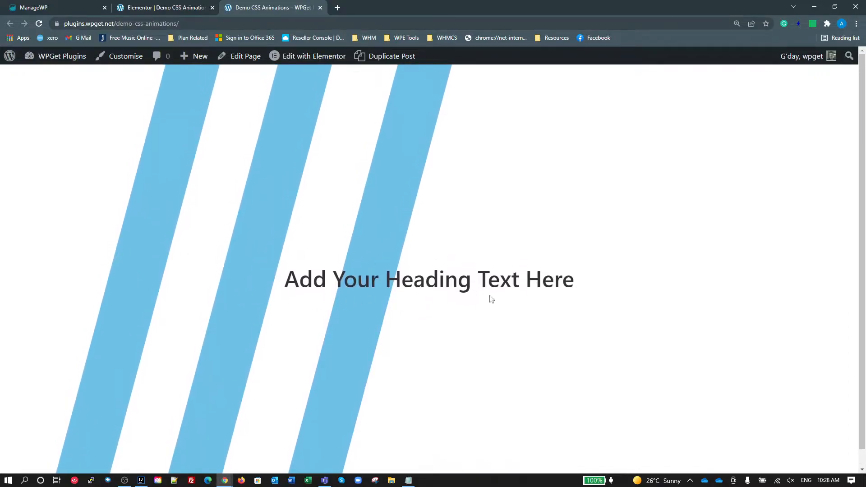
left_click(320, 9)
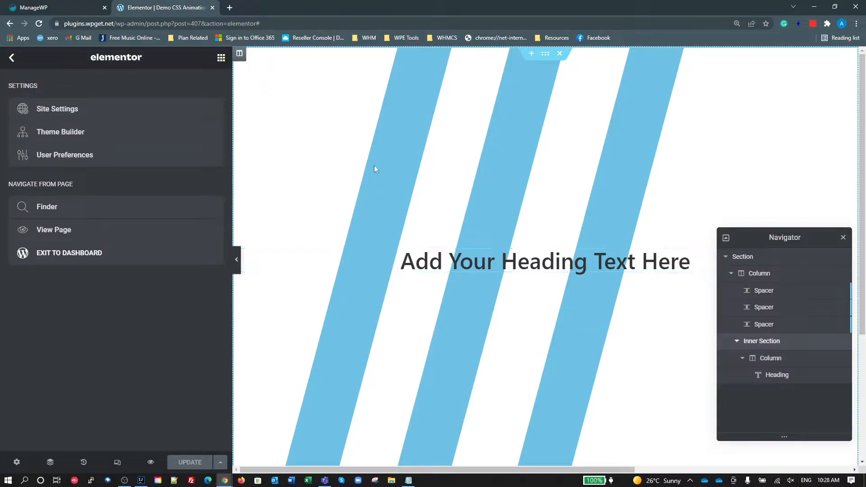
- Set the first Spacer's entrance animation to Slide In Left
left_click(758, 292)
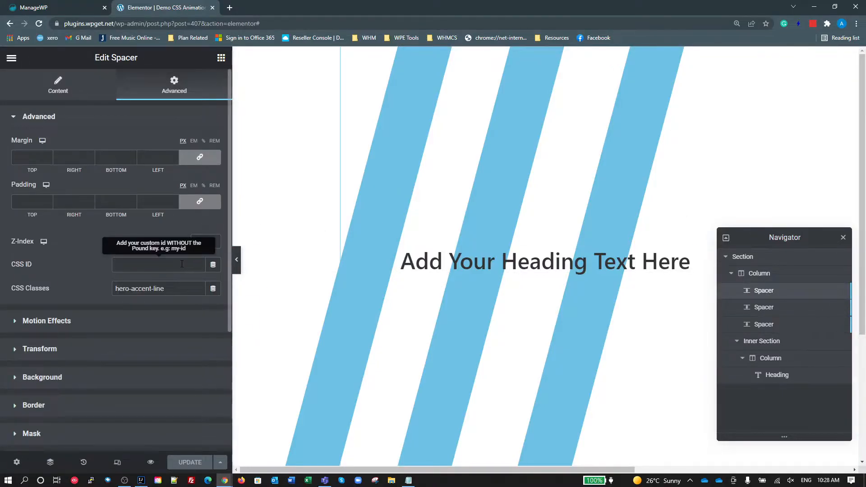
left_click(101, 326)
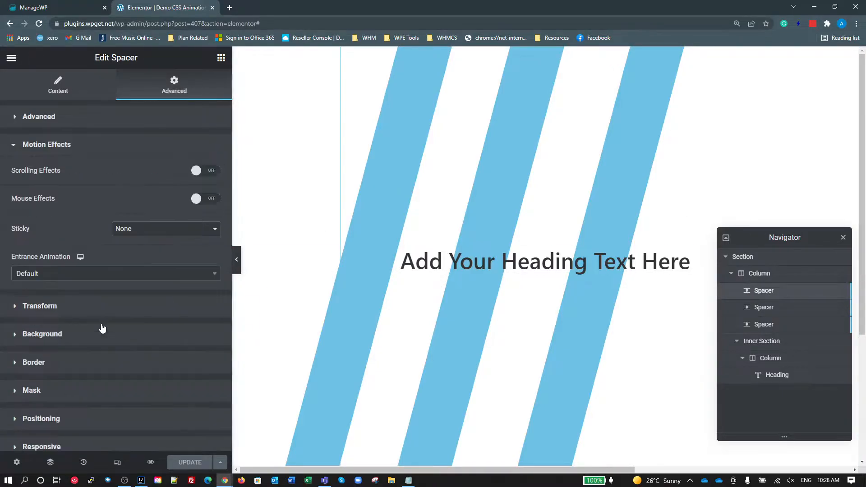
left_click(141, 277)
scroll(101, 344, "down", 3)
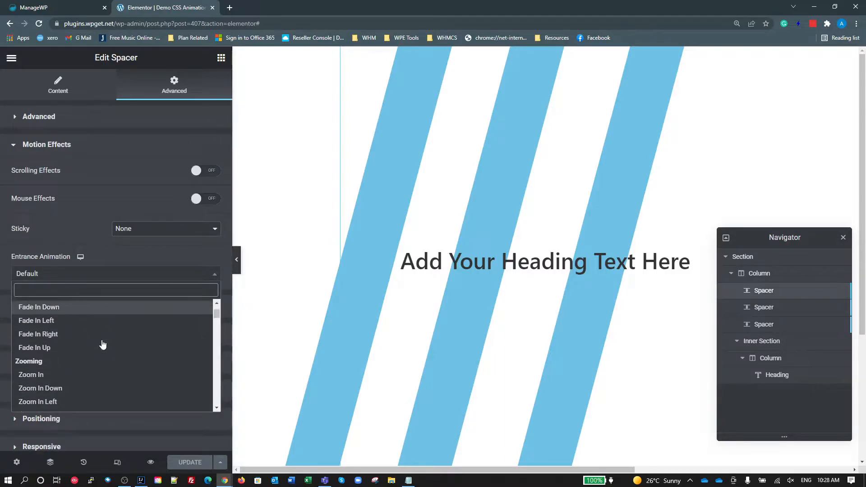
scroll(103, 345, "down", 5)
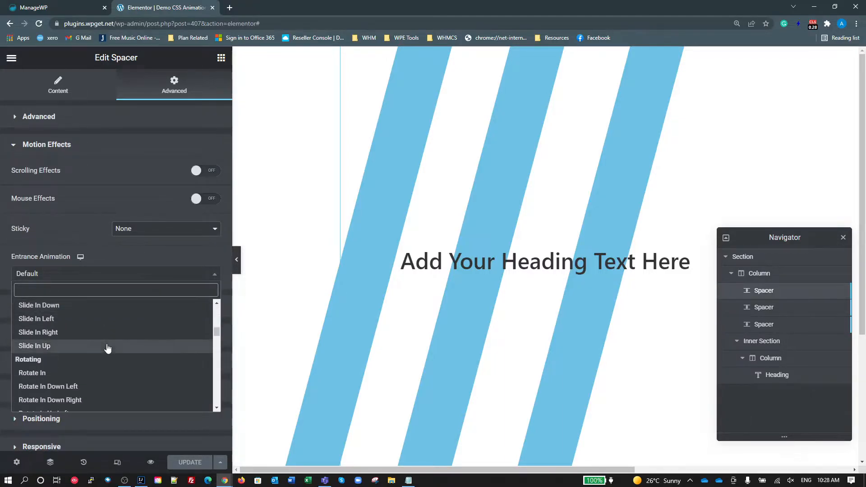
left_click(94, 318)
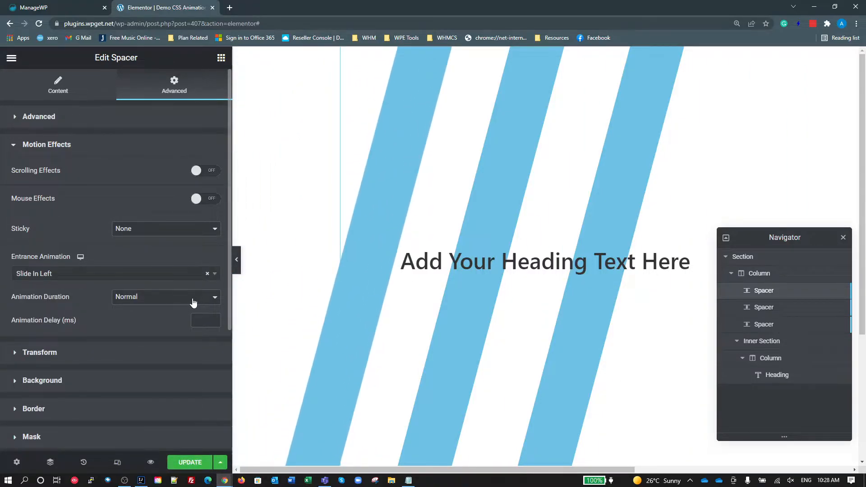
- Apply the Slide In Left entrance animation to the second Spacer
left_click(763, 308)
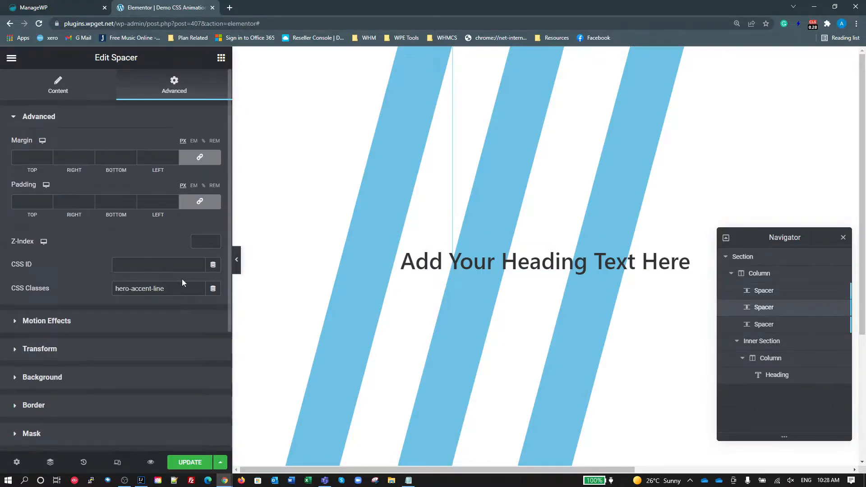
left_click(126, 329)
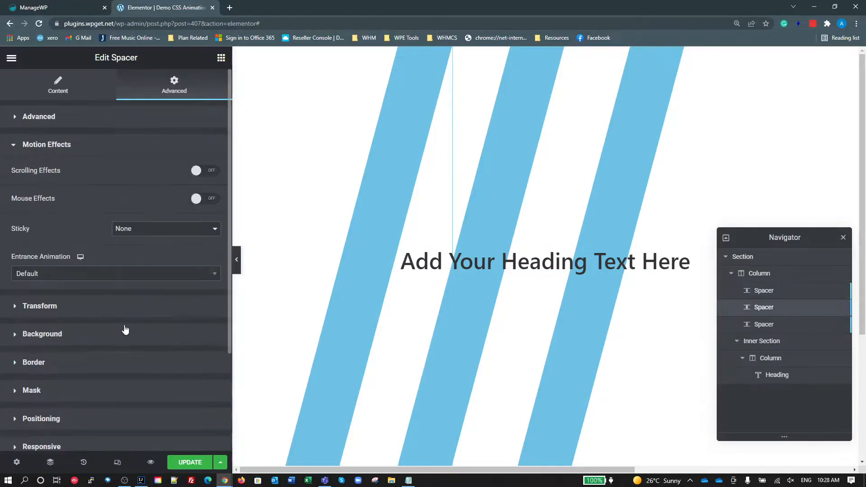
left_click(115, 276)
scroll(127, 345, "down", 6)
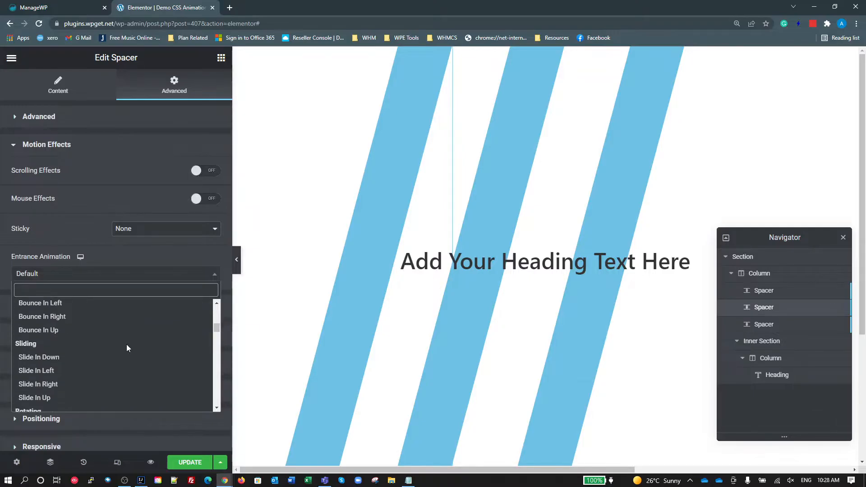
scroll(126, 348, "down", 1)
left_click(115, 363)
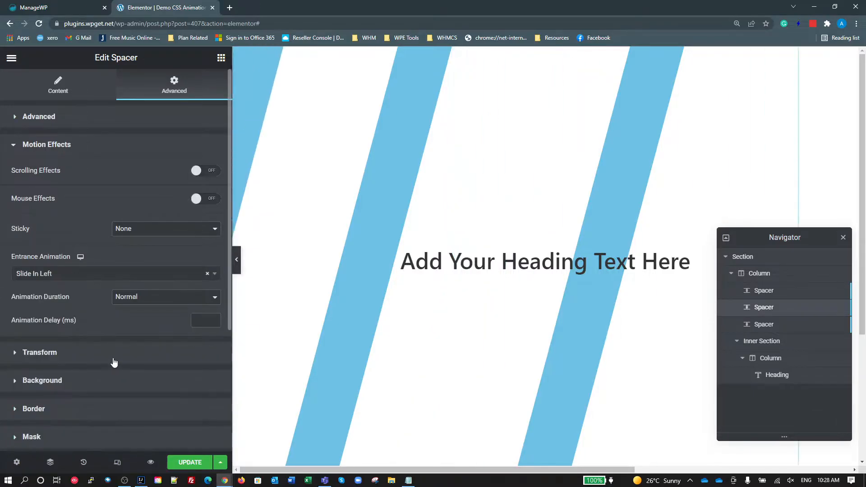
- Give the third Spacer the Slide In Left entrance animation
left_click(763, 326)
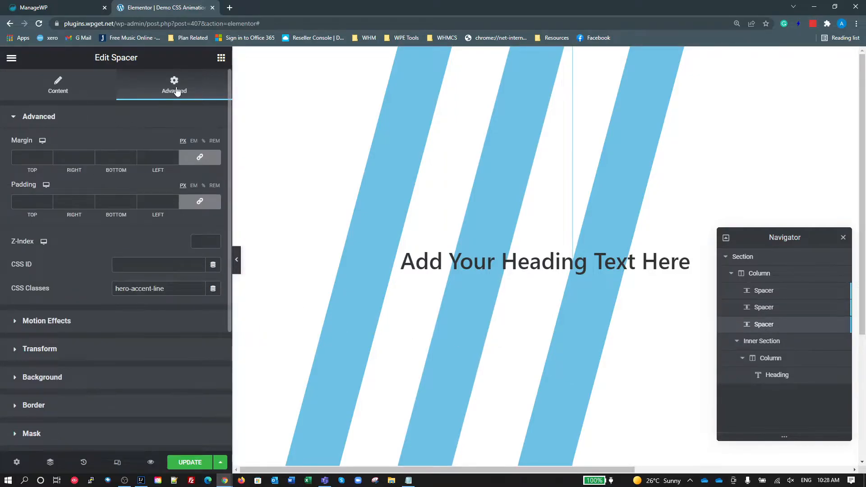
left_click(46, 321)
left_click(120, 274)
scroll(120, 390, "down", 4)
scroll(121, 379, "up", 3)
scroll(122, 379, "up", 2)
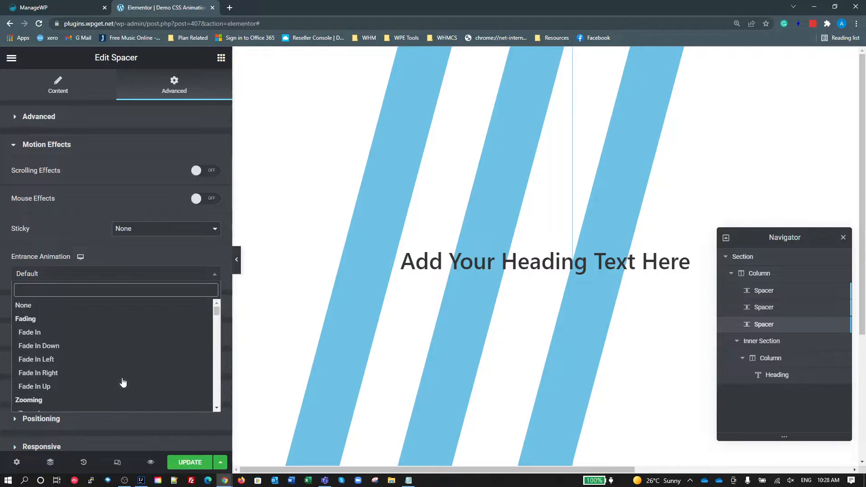
scroll(120, 375, "down", 6)
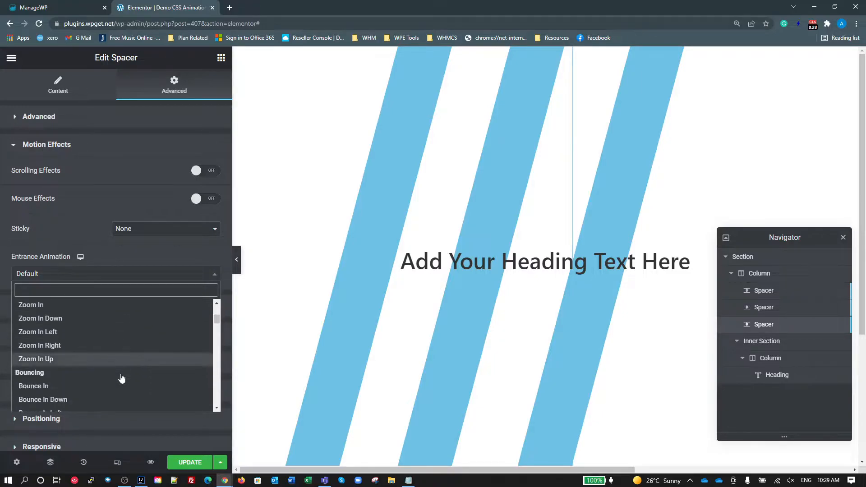
left_click(54, 319)
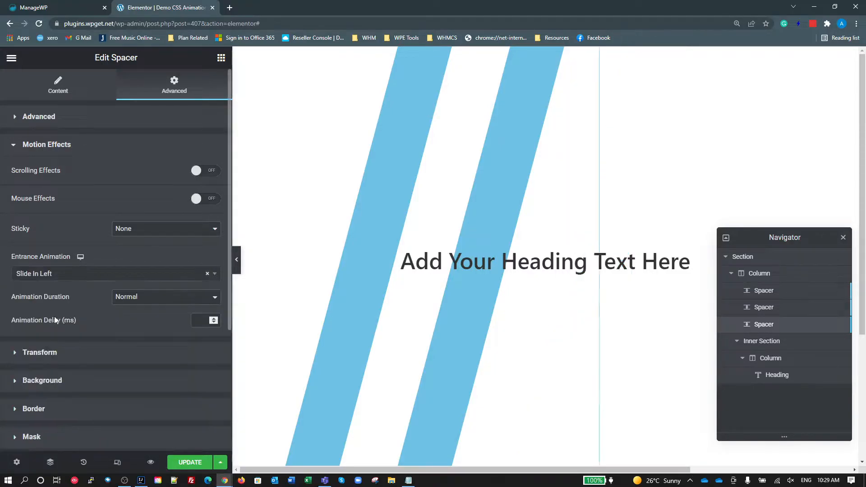
- Set the third Spacer's entrance animation delay to 400 ms
left_click(199, 322)
type("40")
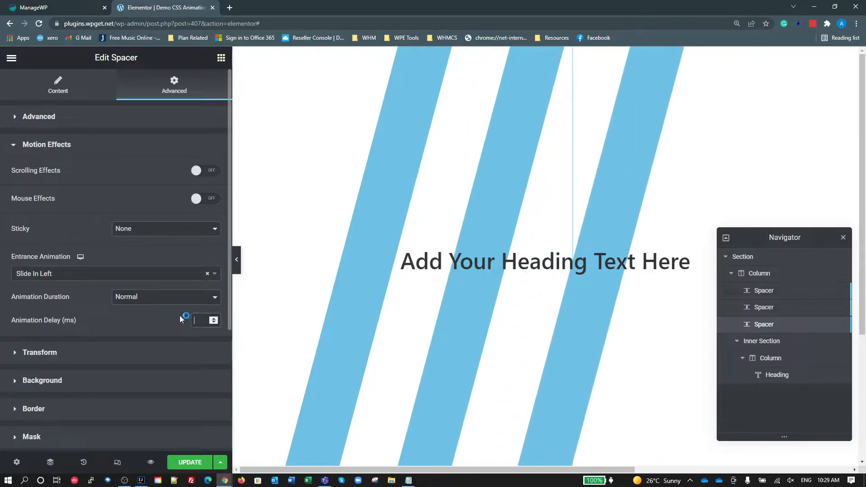
type("0")
- Give the second Spacer's Slide In Left animation a delay of 200 ms
left_click(748, 308)
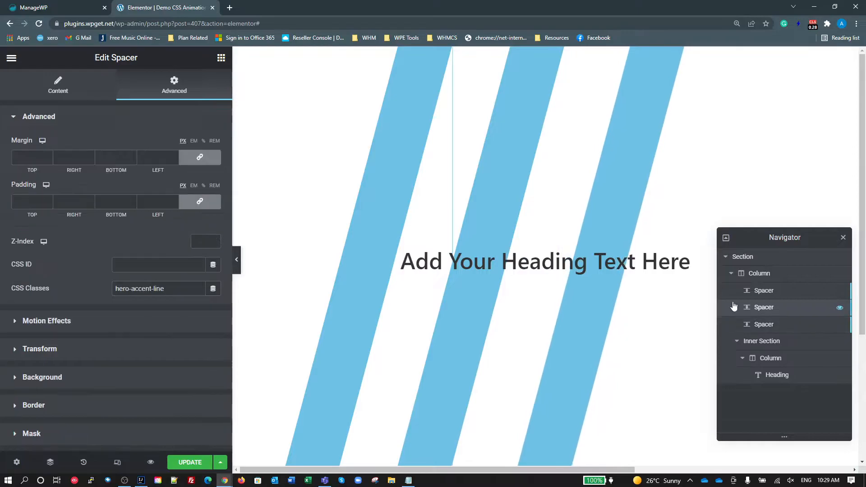
left_click(47, 321)
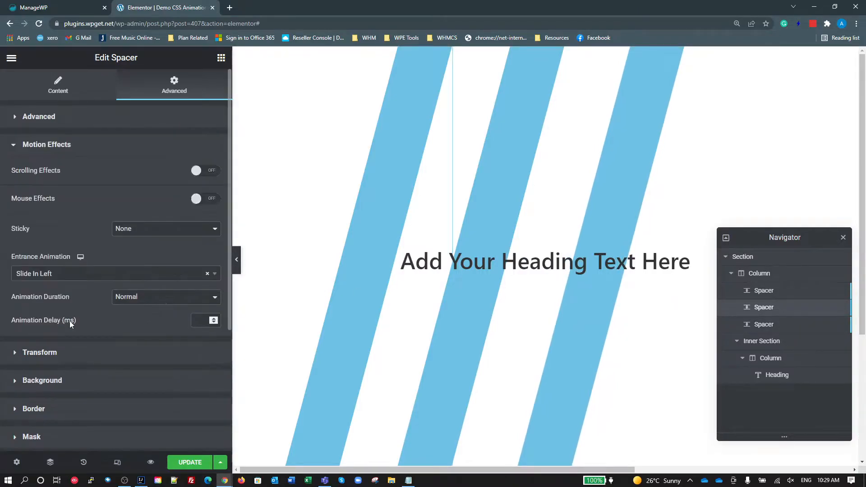
left_click(201, 320)
type("200")
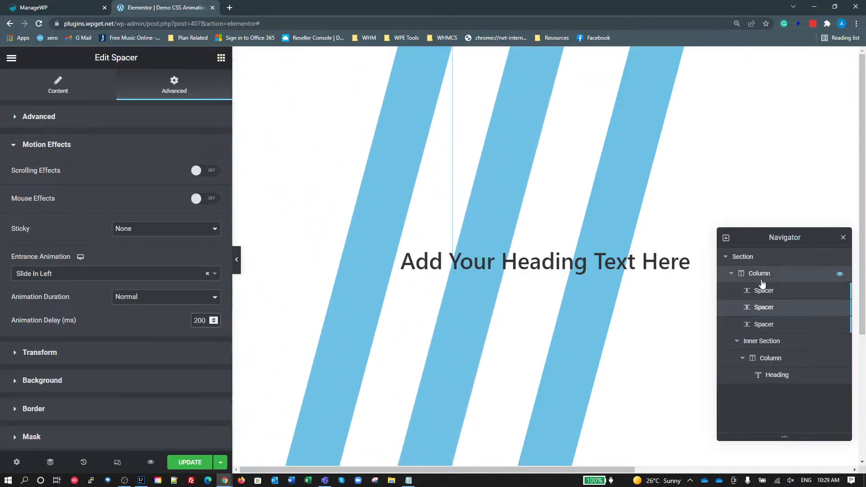
- Set the Heading's entrance animation to Fade In Down and update the page
left_click(774, 383)
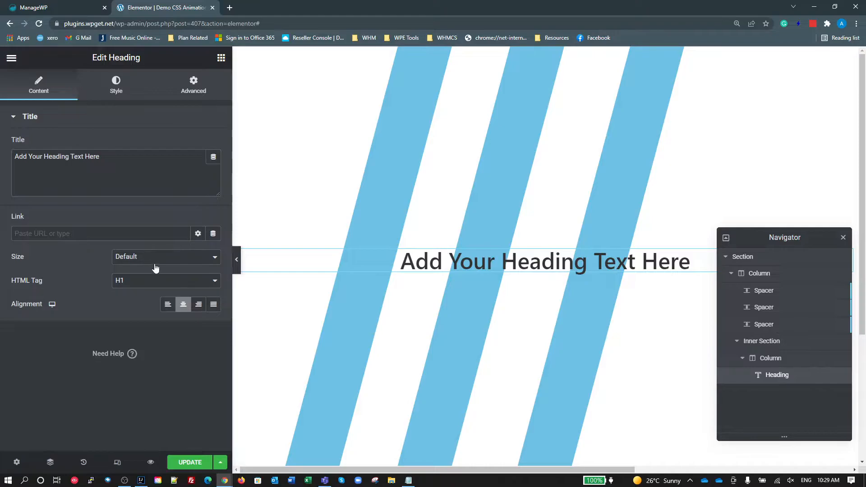
left_click(194, 87)
left_click(65, 325)
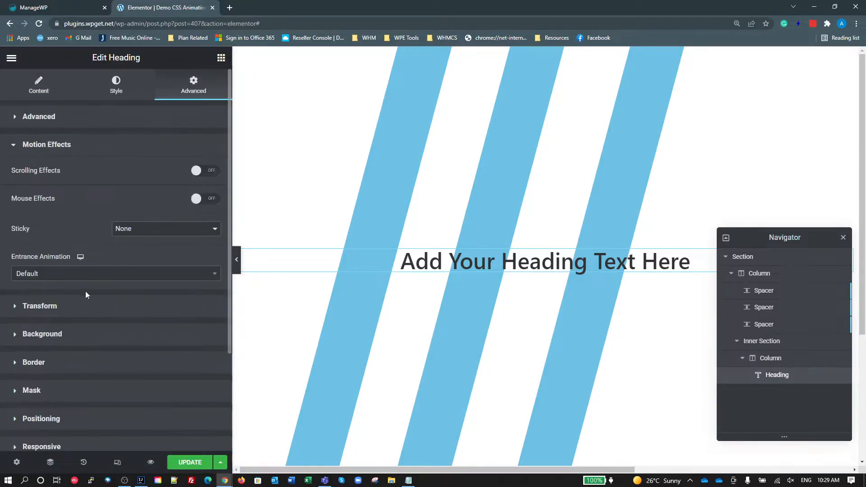
left_click(81, 273)
scroll(100, 338, "down", 2)
scroll(95, 338, "up", 2)
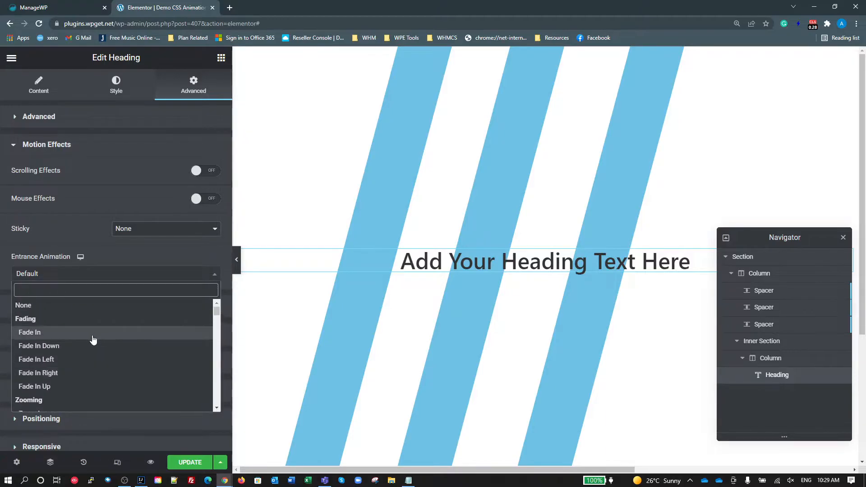
left_click(82, 348)
left_click(199, 462)
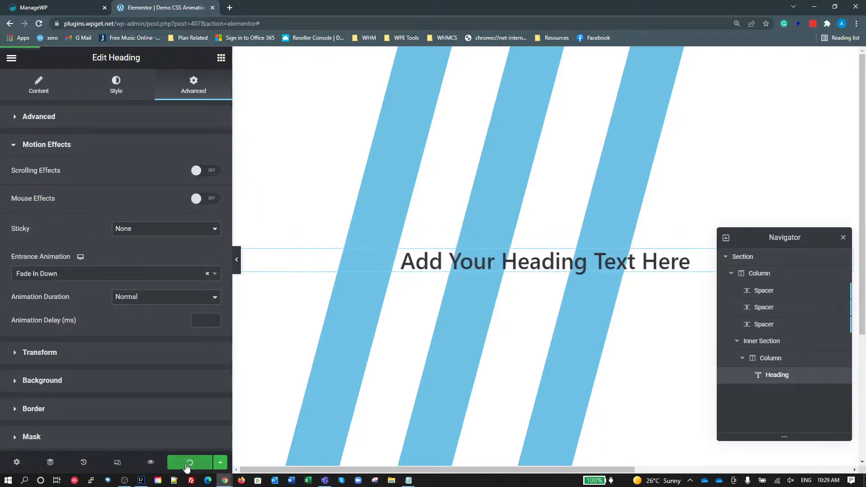
- View the published page in a new tab, reload it to replay the entrance animations, and return to the editor
left_click(11, 58)
right_click(81, 234)
left_click(105, 240)
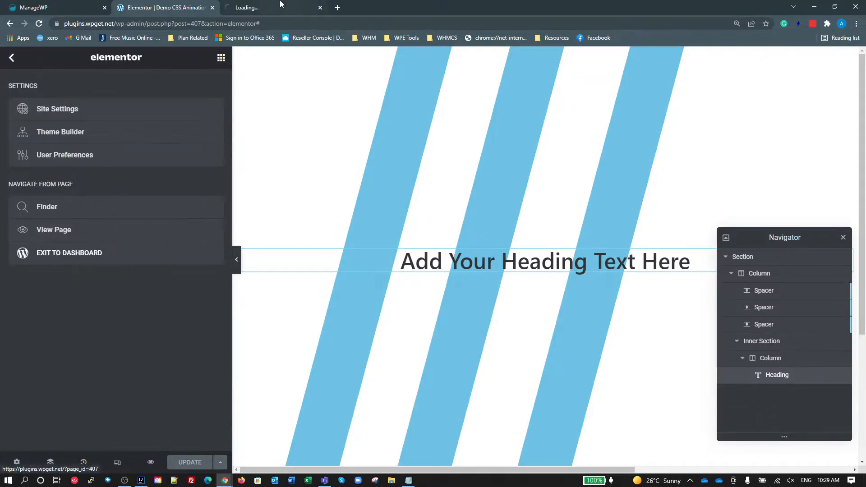
left_click(256, 9)
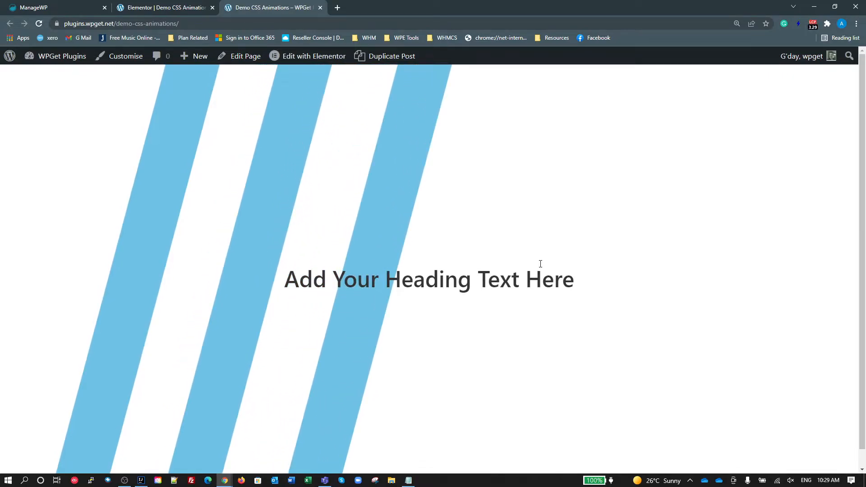
key("F5")
key("F5")
left_click(163, 7)
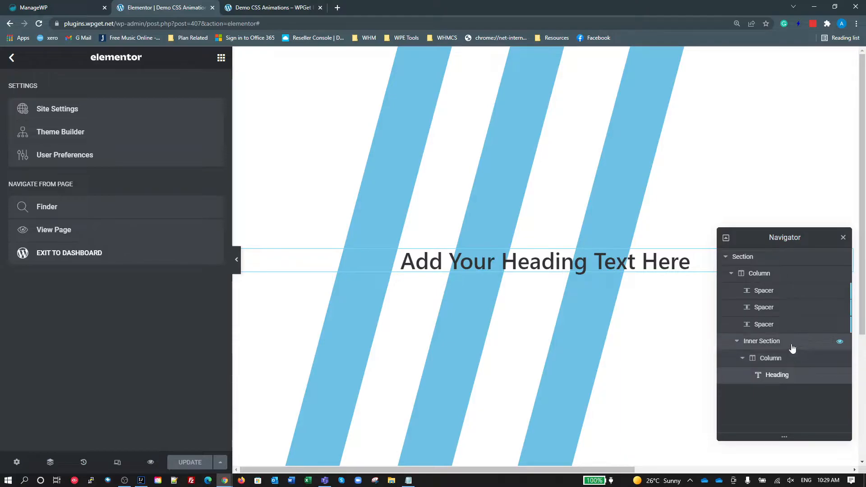
- Change the Heading's entrance animation to the WPG Custom option wpg-custom1 and update the page
left_click(688, 262)
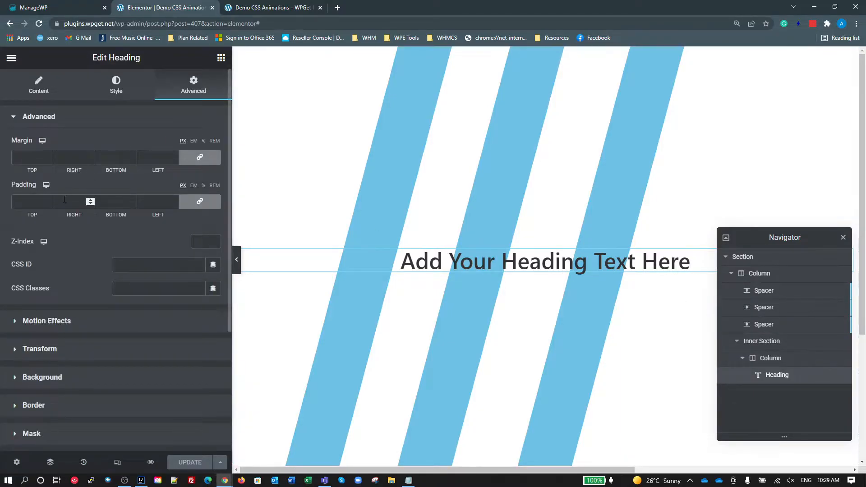
left_click(110, 324)
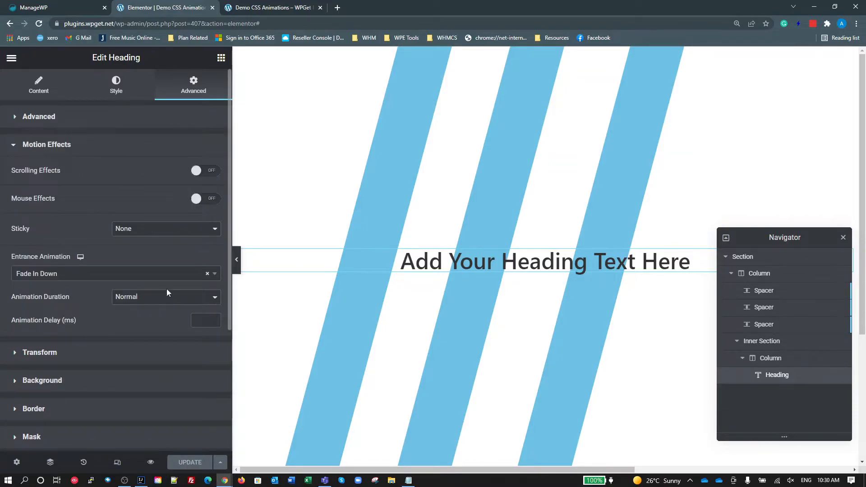
left_click(214, 274)
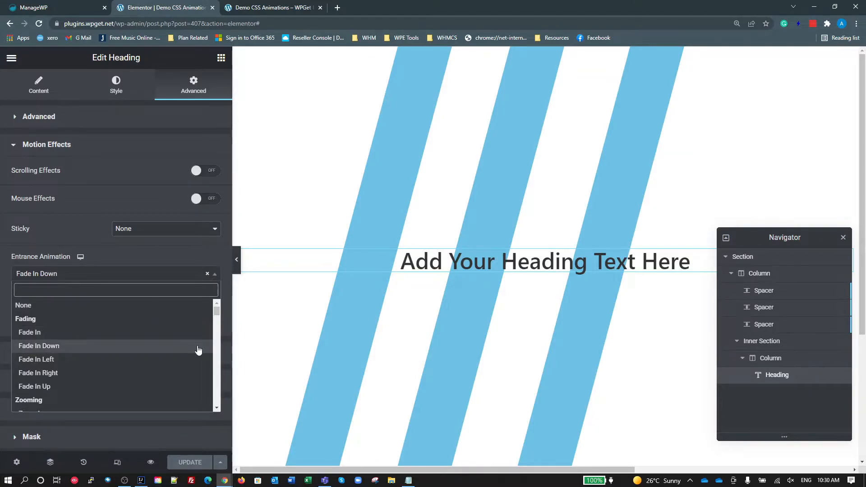
scroll(178, 349, "down", 1)
scroll(177, 350, "down", 7)
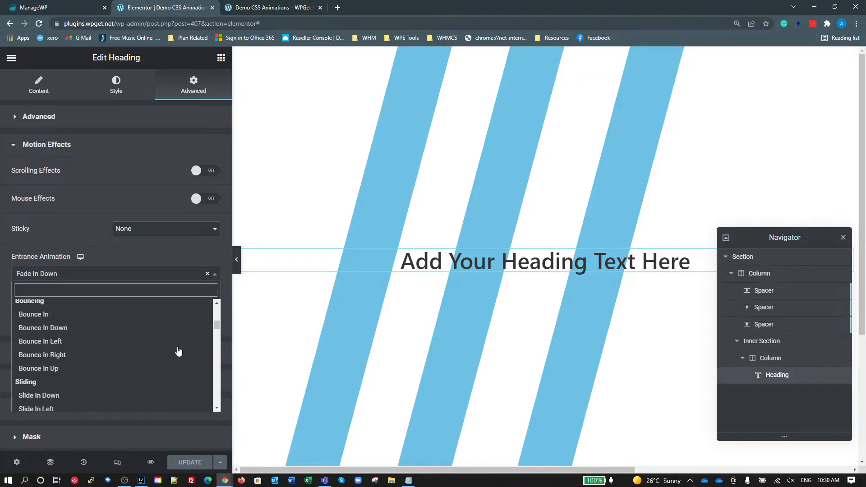
scroll(178, 350, "down", 10)
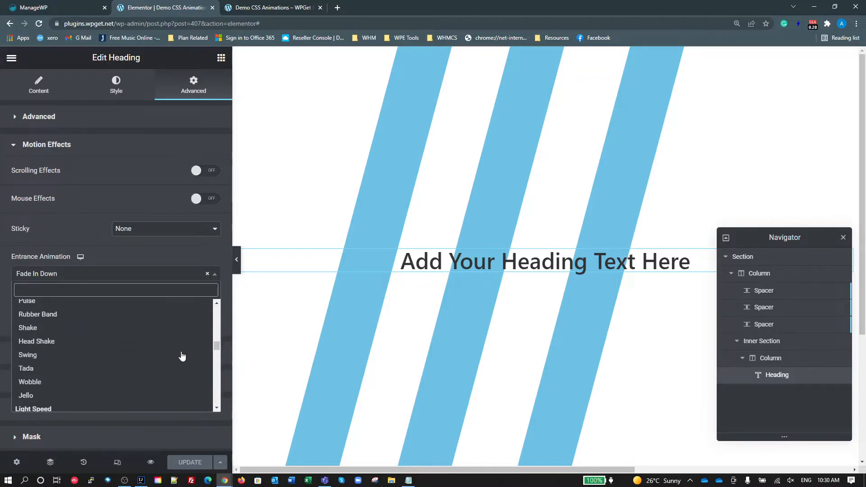
scroll(186, 358, "down", 8)
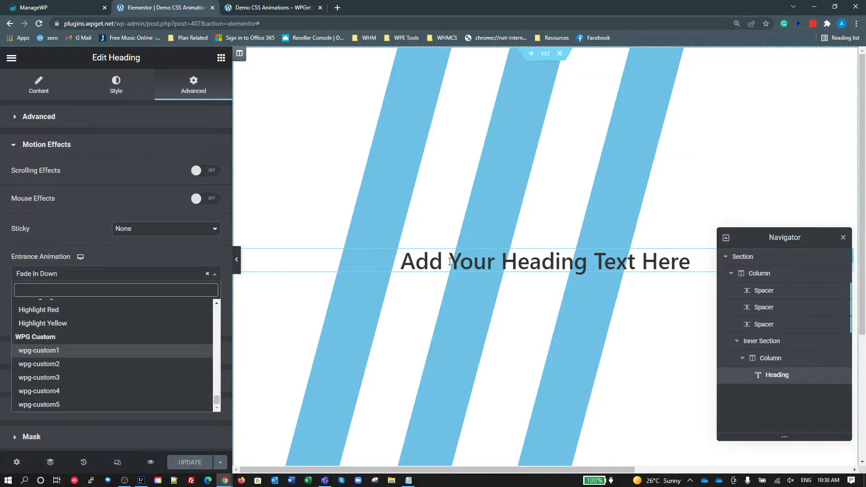
left_click(39, 354)
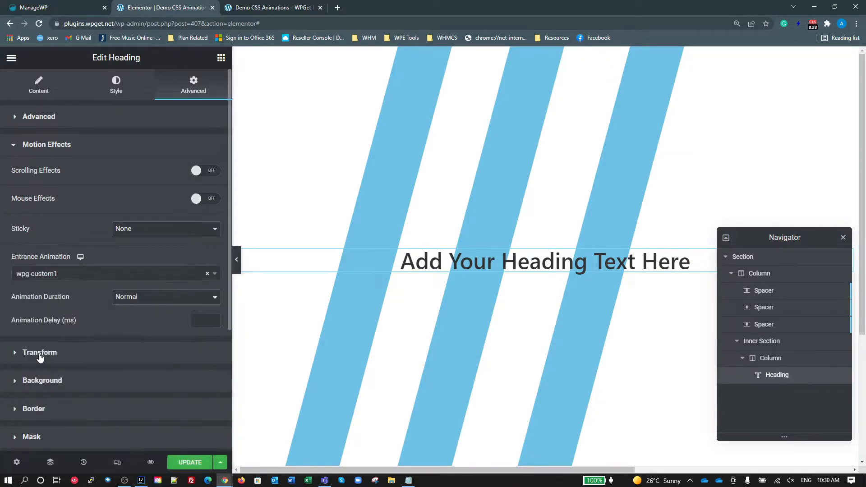
left_click(190, 463)
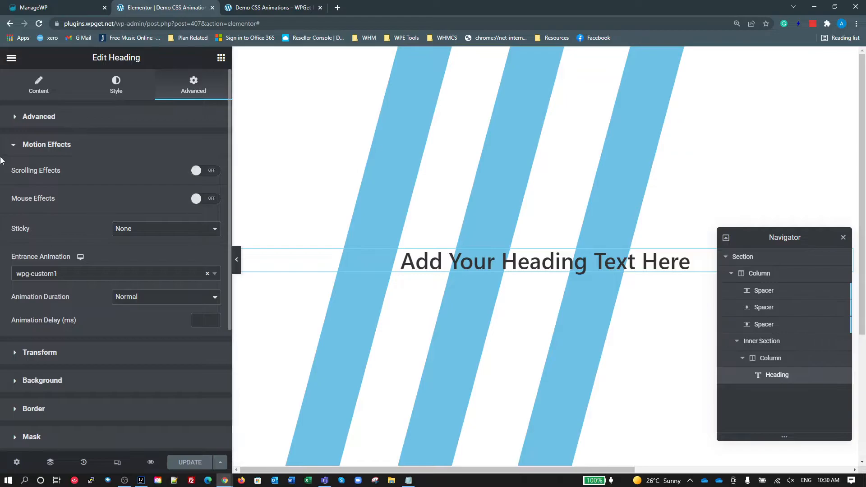
- Open the Custom CSS editor in the Site Settings
left_click(11, 58)
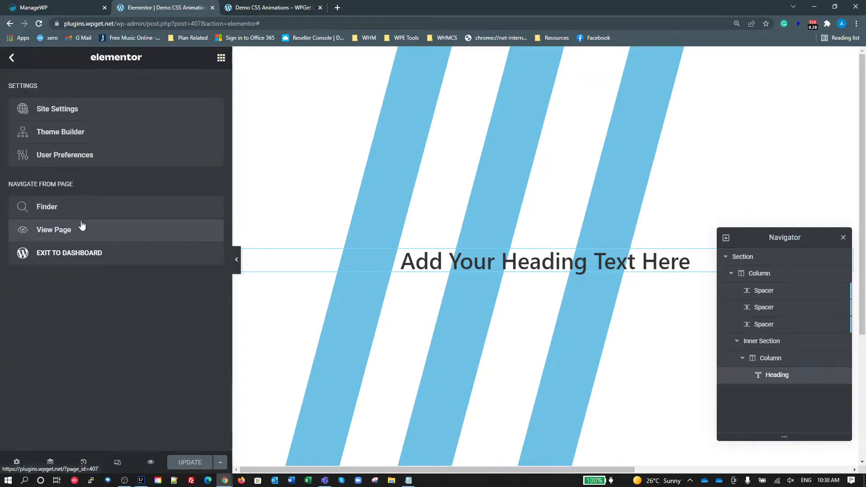
left_click(53, 114)
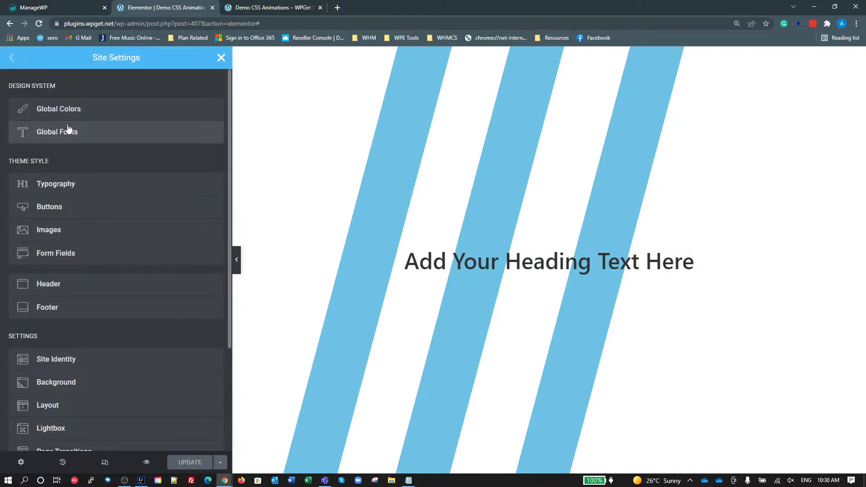
scroll(59, 334, "down", 3)
left_click(65, 338)
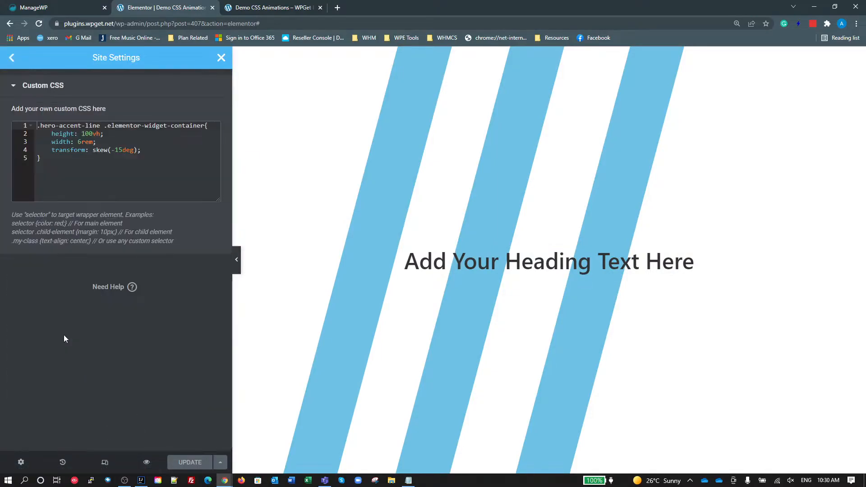
- Insert a :root block above the accent-line rule with wpg variables: effect distance 60px; durations 2s, 1.25s, .75s; distances 6rem, 30rem, 60rem
left_click(56, 158)
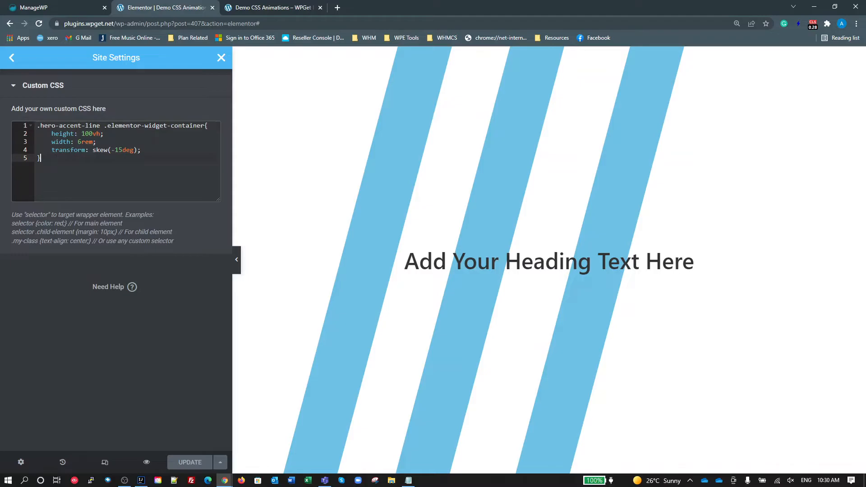
key("alt+Tab")
key("alt+Tab")
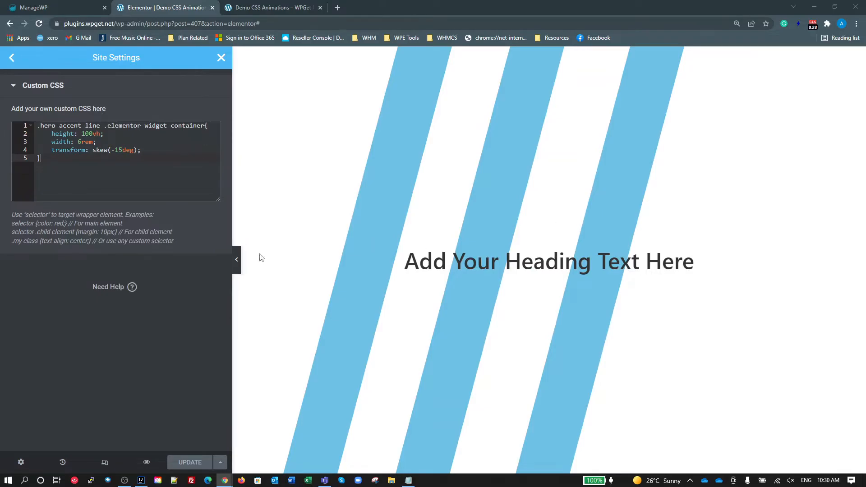
left_click(68, 167)
left_click(39, 127)
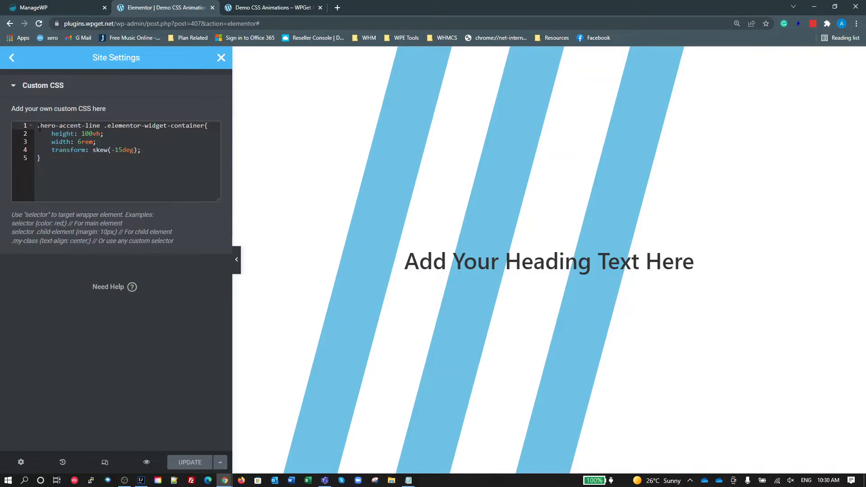
key("Return")
key("Return")
key("Up")
key("Up")
type(":root{   --wpg-effect-distance-small: 60px;   /* CSS Vars to match Elementor animation durations */   --wpg-animated-slow: 2s;   --wpg-animated-normal: 1.25s;   --wpg-animated-fast: .75s;    --wpg-distance-small: 6rem;   --wpg-distance-medium: 30rem;   --wpg-distance-long: 60rem; }")
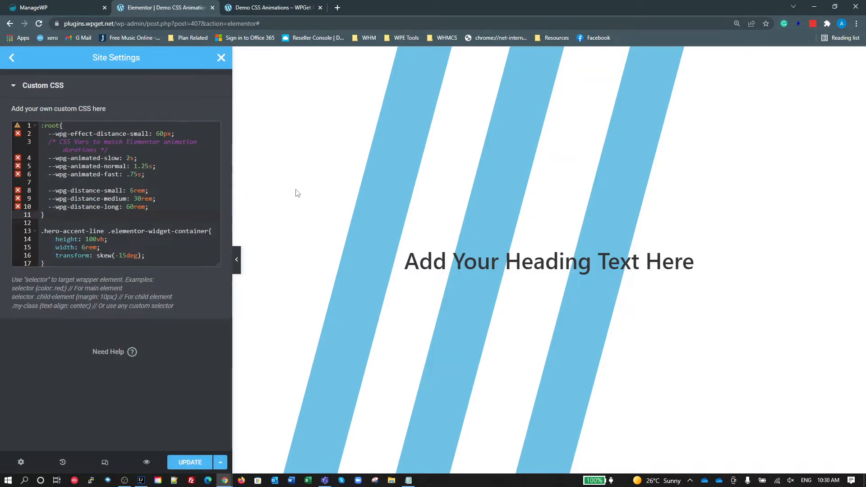
- Widen the settings panel, examine the three animation duration variables, and enlarge the CSS editor
left_click_drag(233, 208, 276, 208)
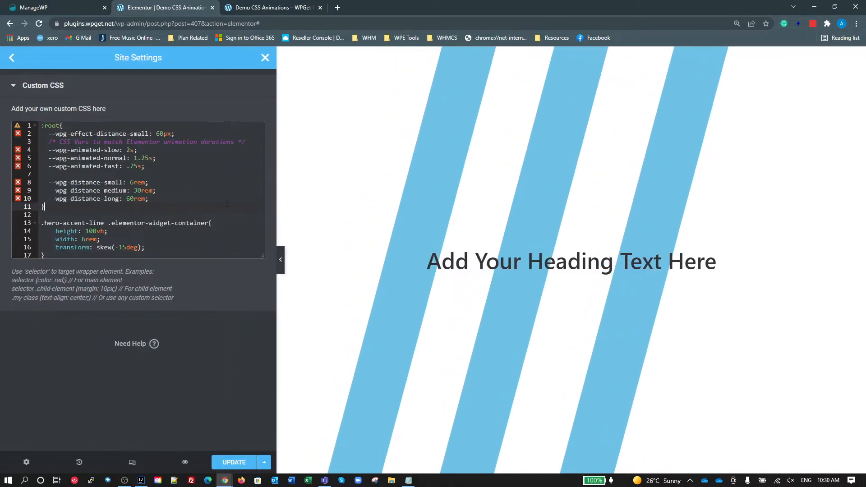
left_click(66, 193)
left_click_drag(48, 149, 147, 167)
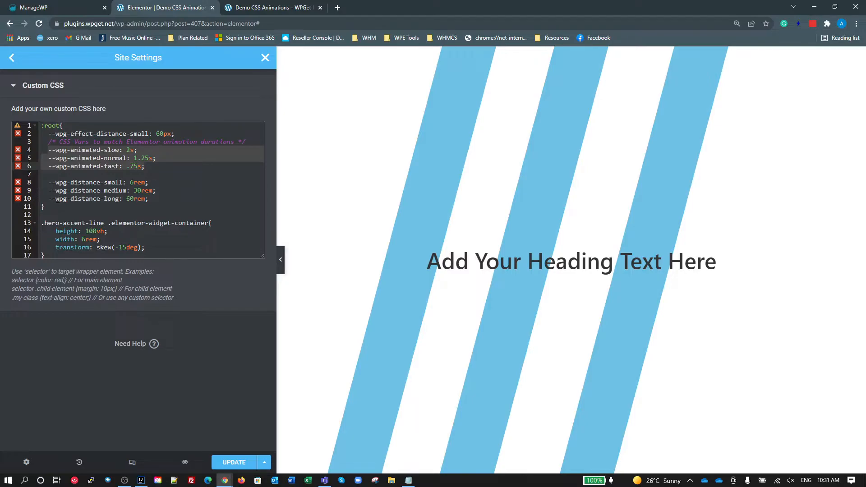
left_click_drag(262, 258, 262, 308)
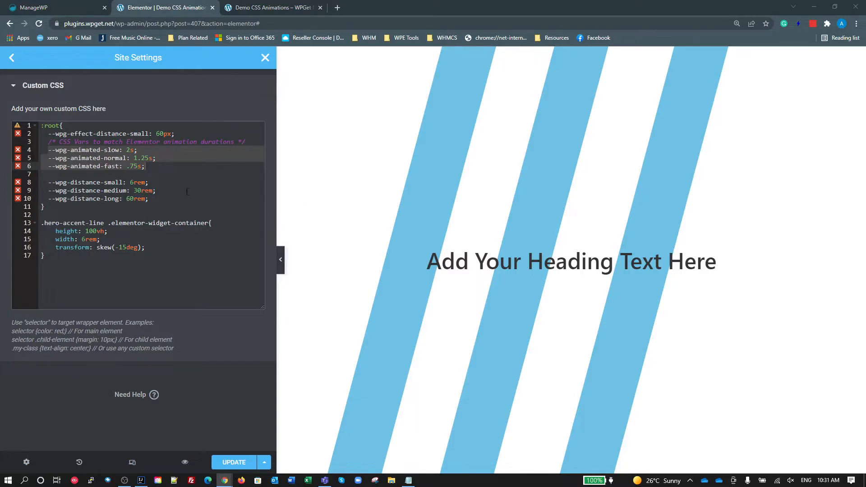
left_click(91, 264)
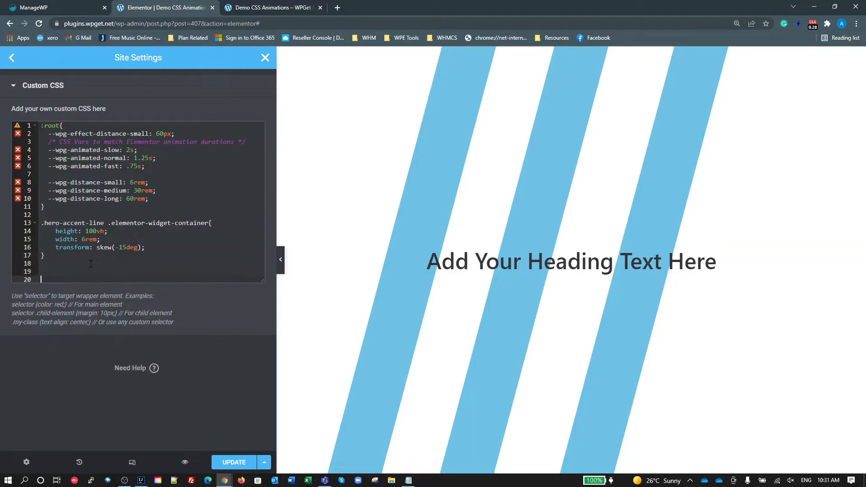
type(".wpg-custom2{     animation-name: wpg-custom3;     animation-fill-mode: both;     animation-timing-function: cubic-bezier(0, 0.89, 0.38, 1.36); }  @keyframes wpg-custom2{     0%{         opacity: 0;         transform: translateY(calc(-1 * var(--wpg-distance-small))) scale(.7);     }     60%{         transform: scale(1.2);     }     100%{         opacity: 1;         transform: translateY(0)) scale(1);     } }")
left_click(87, 280)
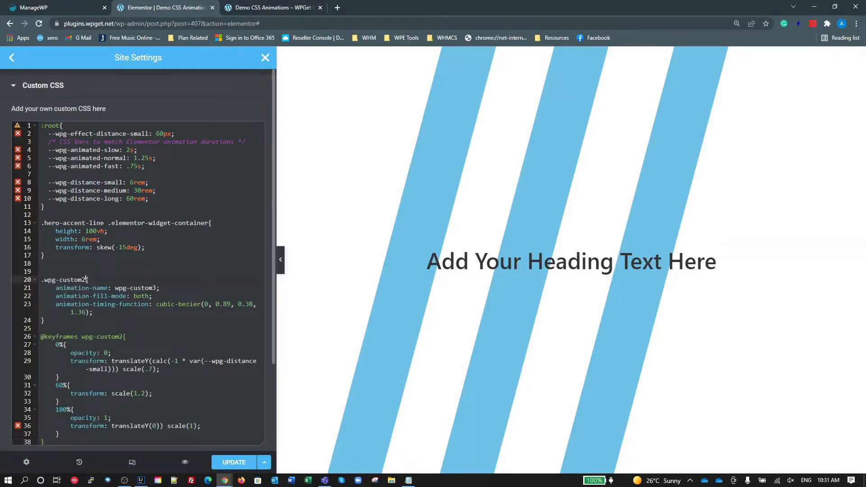
key("BackSpace")
type("1")
scroll(156, 324, "down", 3)
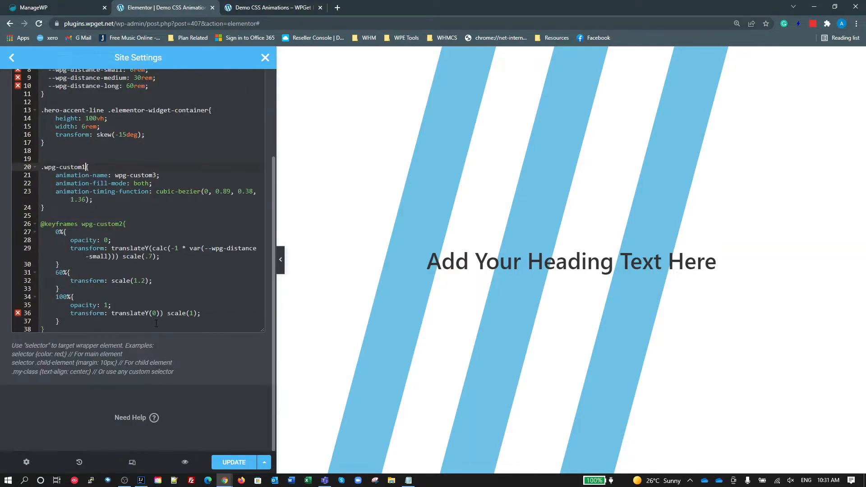
left_click(123, 224)
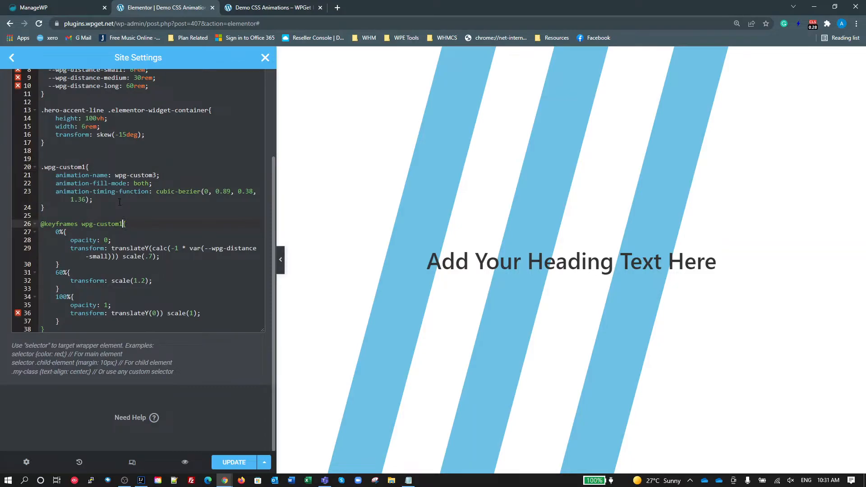
scroll(140, 232, "up", 3)
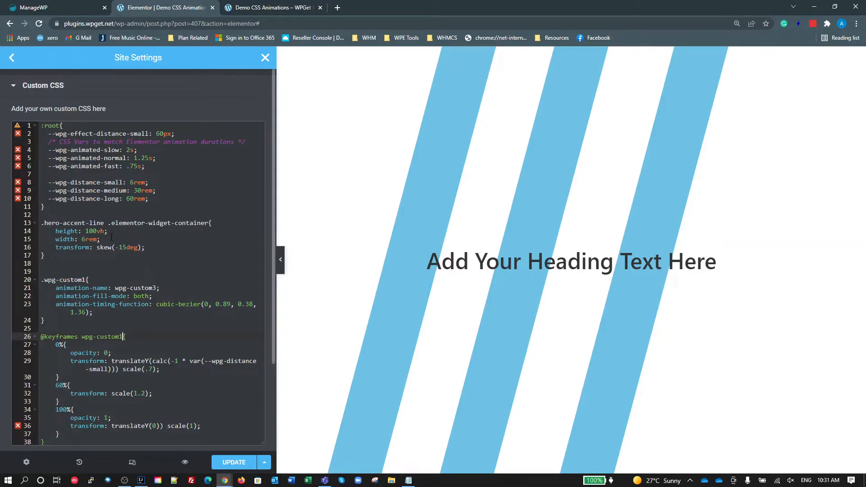
- Set the animation-name in the .wpg-custom1 rule to wpg-custom1 so it matches the keyframes
left_click(90, 278)
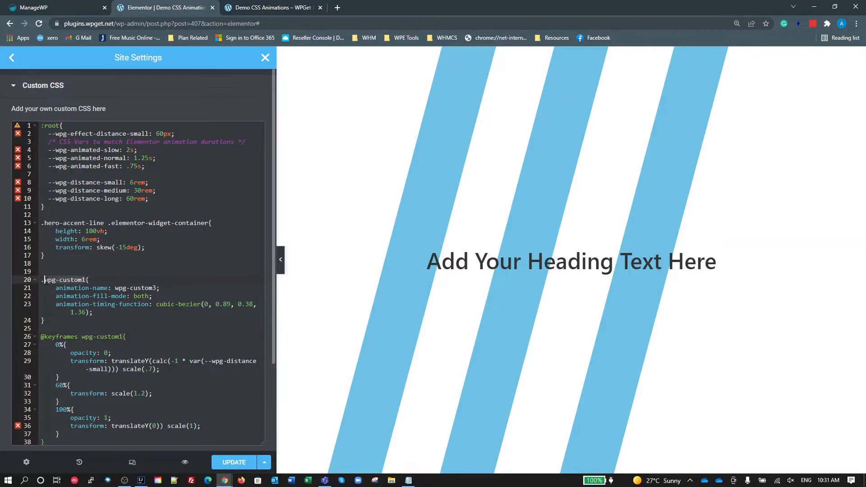
key("Down")
key("Down")
key("Down")
key("Down")
key("Down")
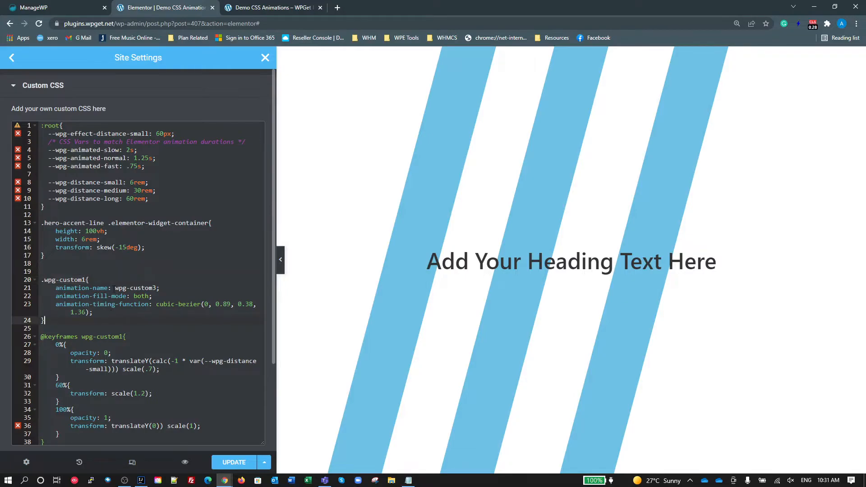
left_click(152, 288)
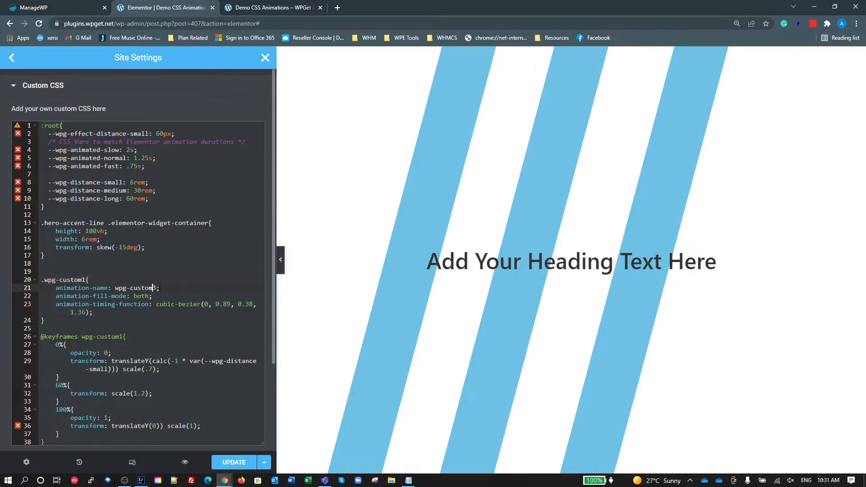
key("Delete")
type("1")
scroll(94, 313, "down", 1)
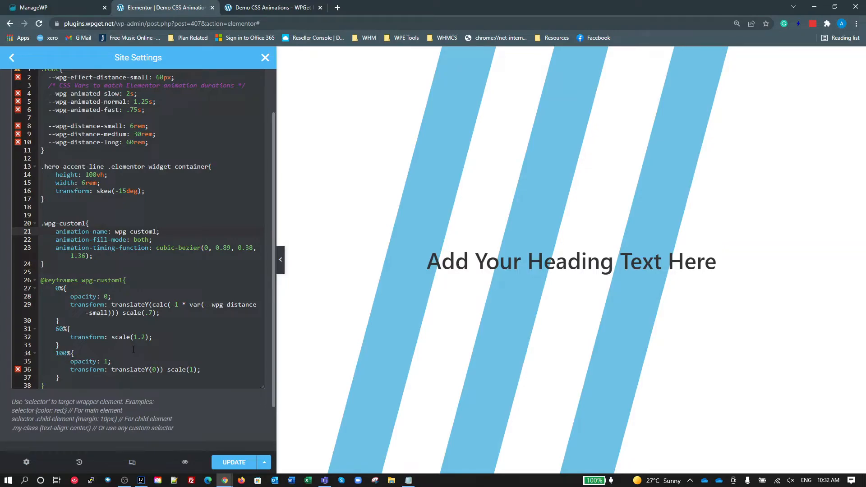
- Replay the heading's entrance in the preview by changing the animation-name to wpg-custom2 and back to wpg-custom1
key("BackSpace")
type("2")
key("BackSpace")
type("1")
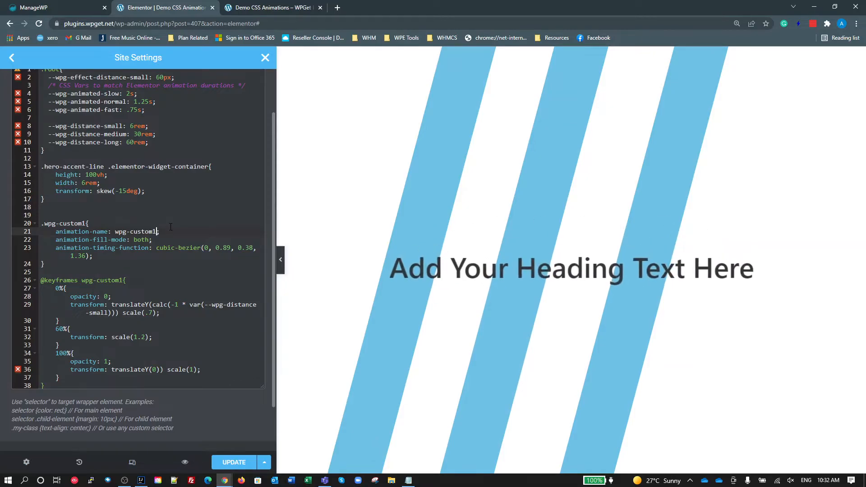
- Save the updated custom CSS and reload the live demo page
left_click_drag(156, 247, 86, 256)
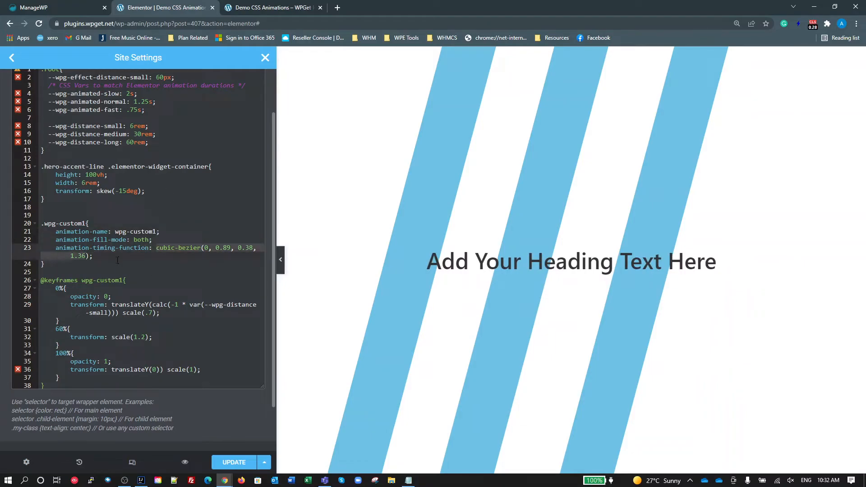
scroll(118, 261, "down", 1)
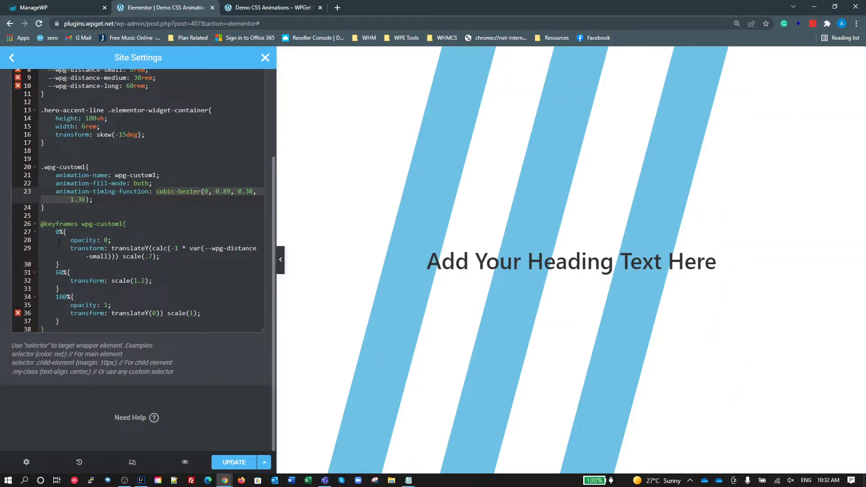
left_click(234, 463)
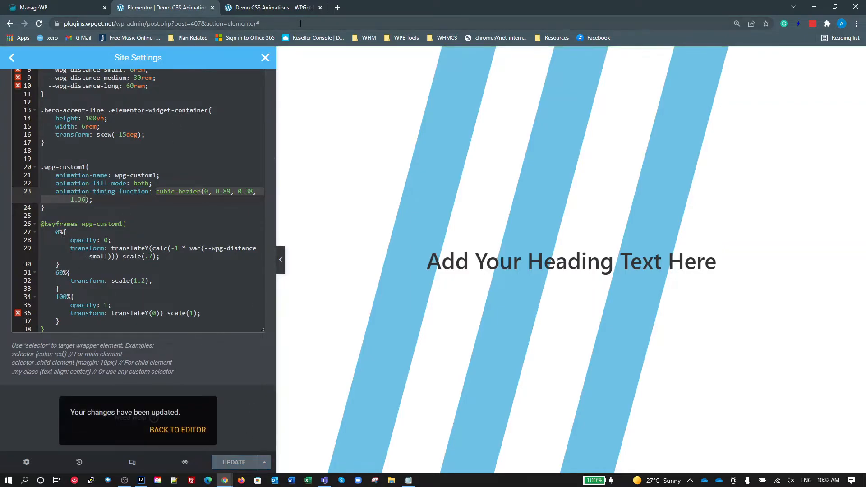
left_click(255, 9)
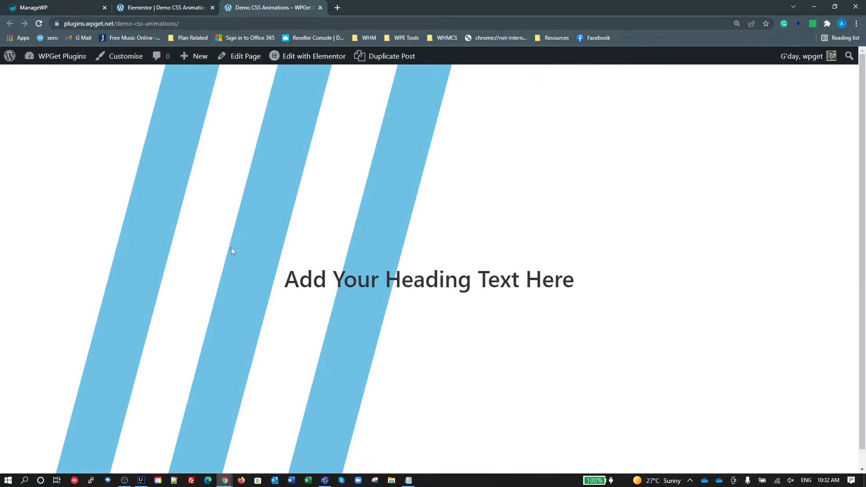
key("F5")
- Inspect the heading in the browser's developer tools and show its widget wrapper's .wpg-custom1 styles
key("F12")
left_click(7, 322)
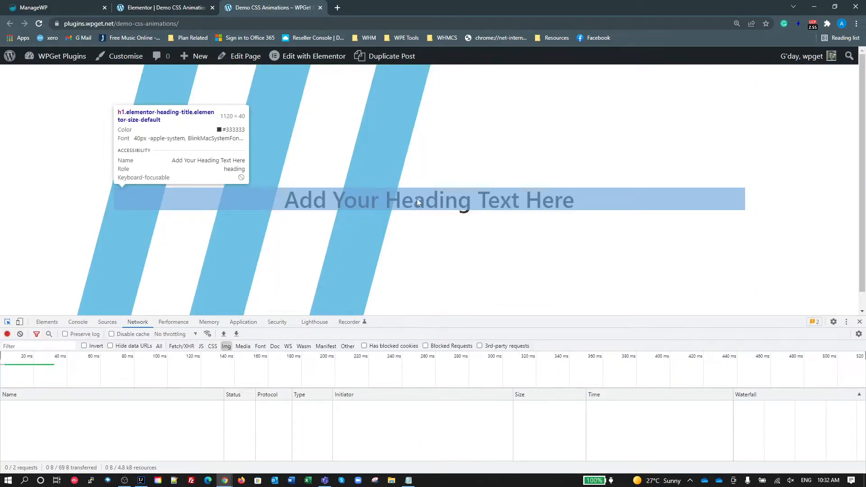
left_click(271, 200)
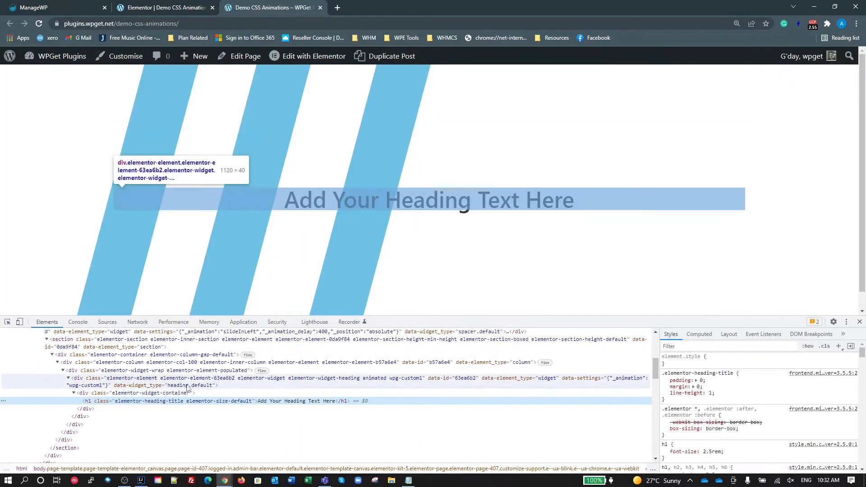
left_click(221, 381)
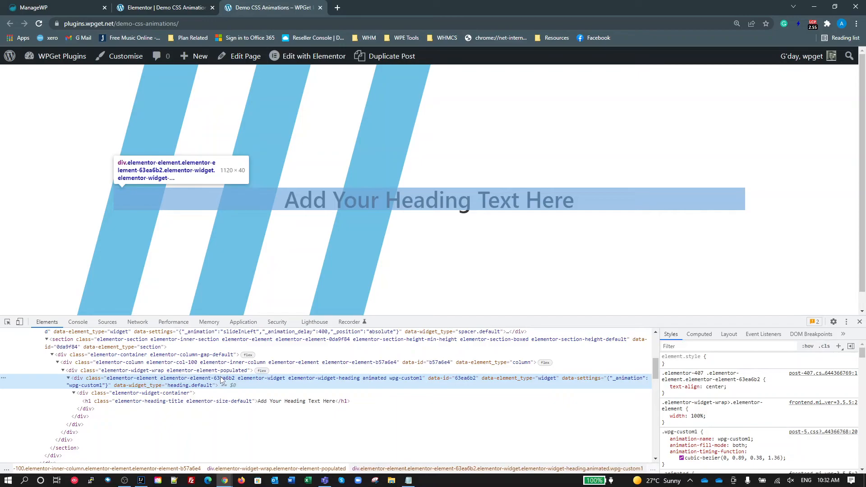
scroll(695, 413, "down", 1)
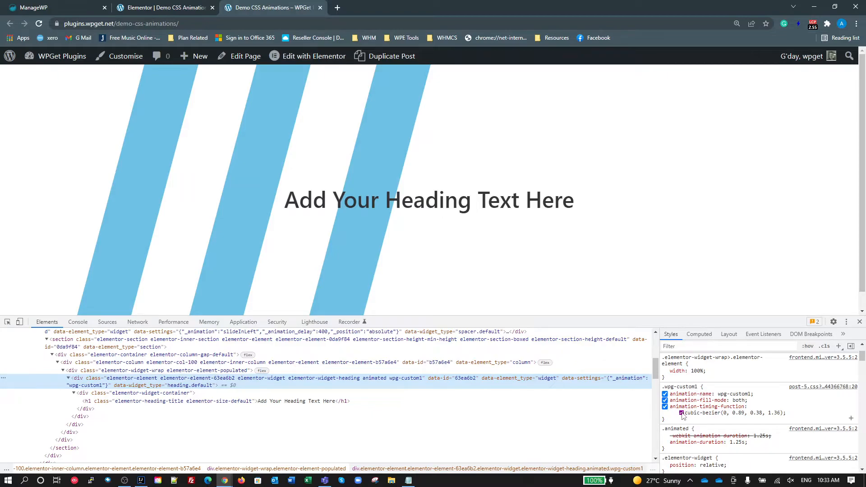
- Reshape the .wpg-custom1 timing curve in the cubic-bezier editor to cubic-bezier(0, 1.26, 0.2, 1.47)
left_click(682, 414)
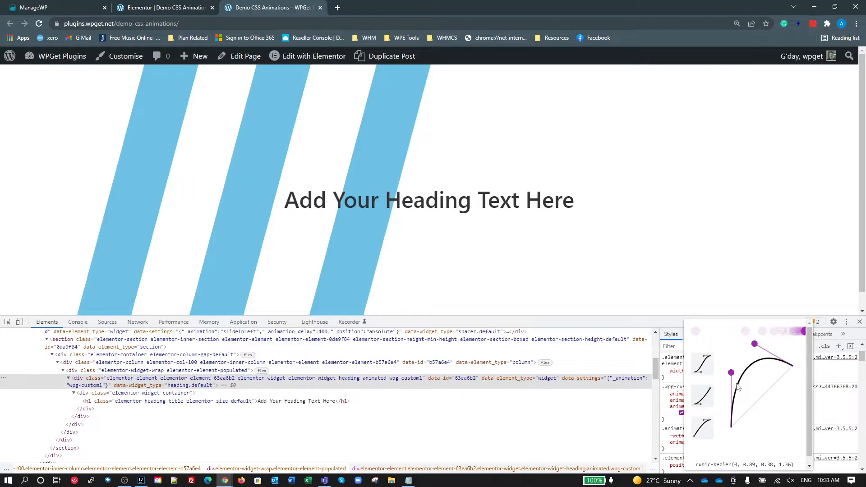
left_click_drag(731, 372, 763, 414)
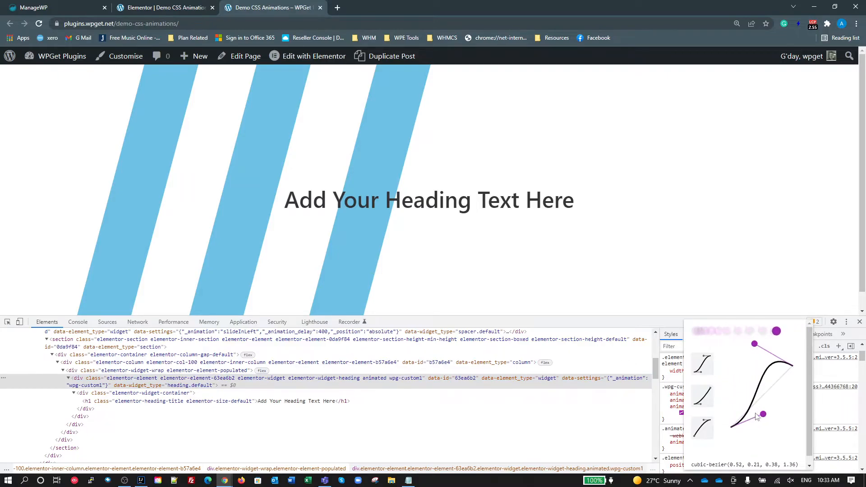
left_click_drag(755, 343, 731, 360)
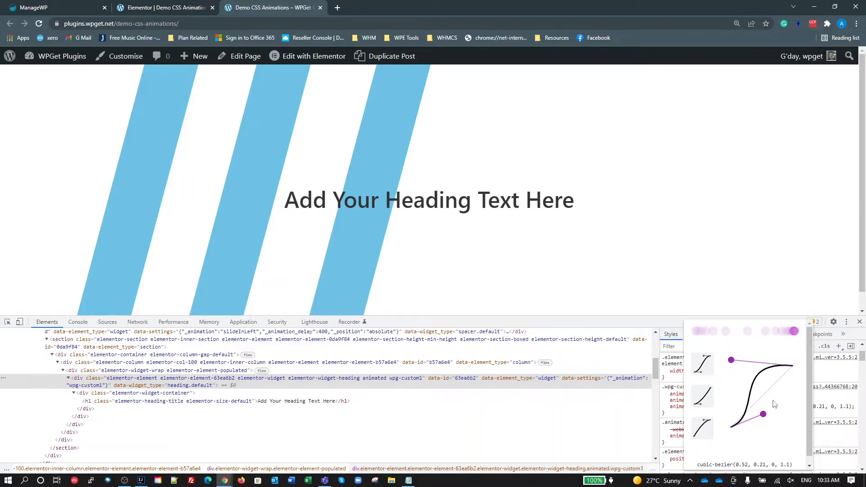
left_click_drag(767, 414, 786, 420)
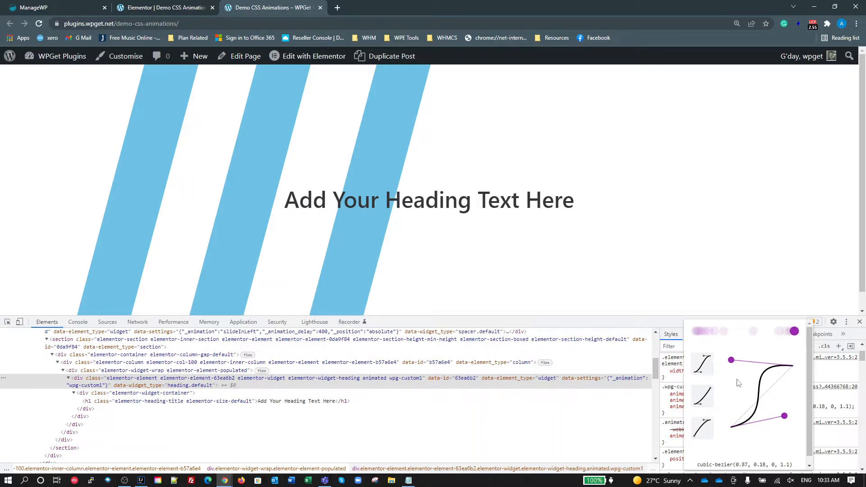
left_click_drag(731, 364, 744, 340)
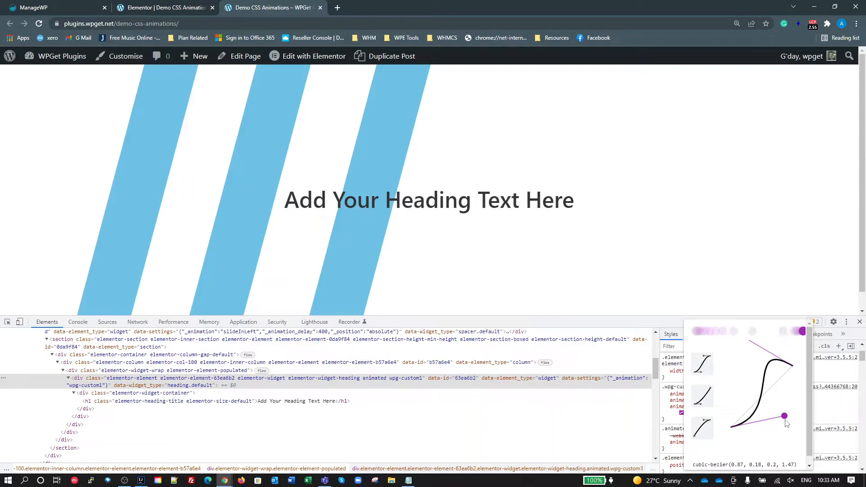
left_click_drag(783, 418, 720, 355)
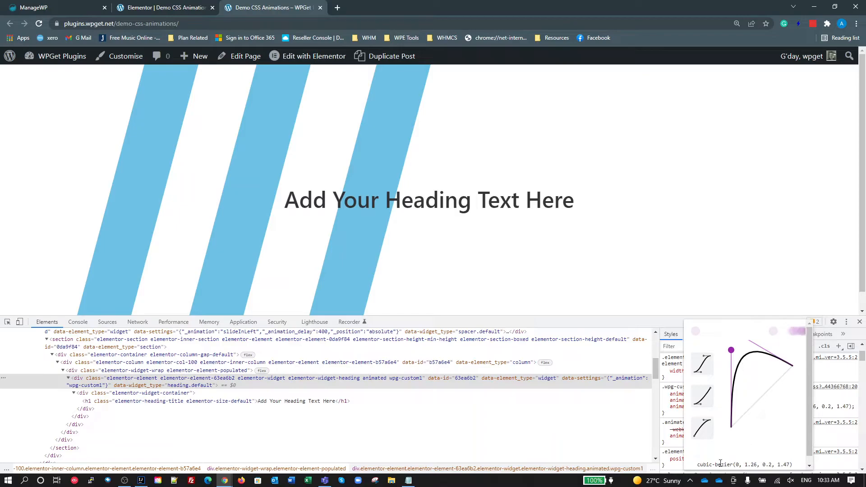
- Copy the adjusted curve and replace the .wpg-custom1 timing function in Elementor's custom CSS with cubic-bezier(0, 1.26, 0.2, 1.47)
left_click_drag(699, 464, 796, 458)
key("ctrl+c")
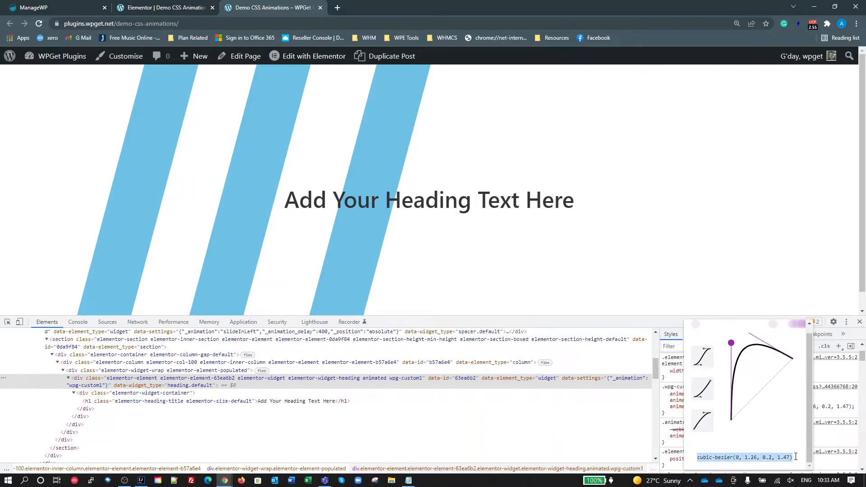
left_click(157, 7)
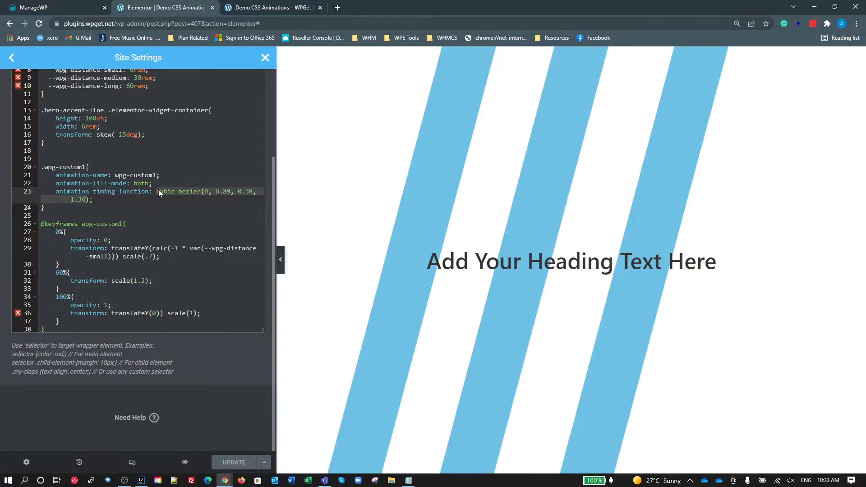
left_click_drag(157, 192, 90, 200)
key("ctrl+v")
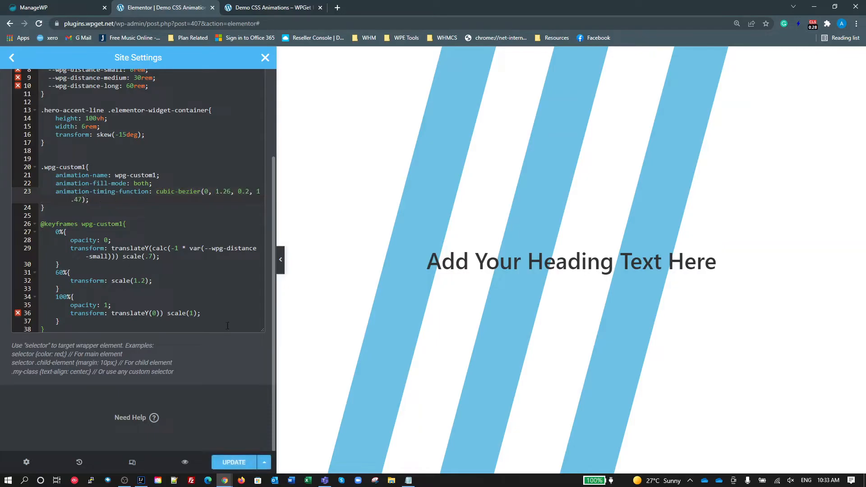
- Save the site settings and reload the live page several times to watch the heading's entrance animation
left_click(243, 464)
left_click(262, 9)
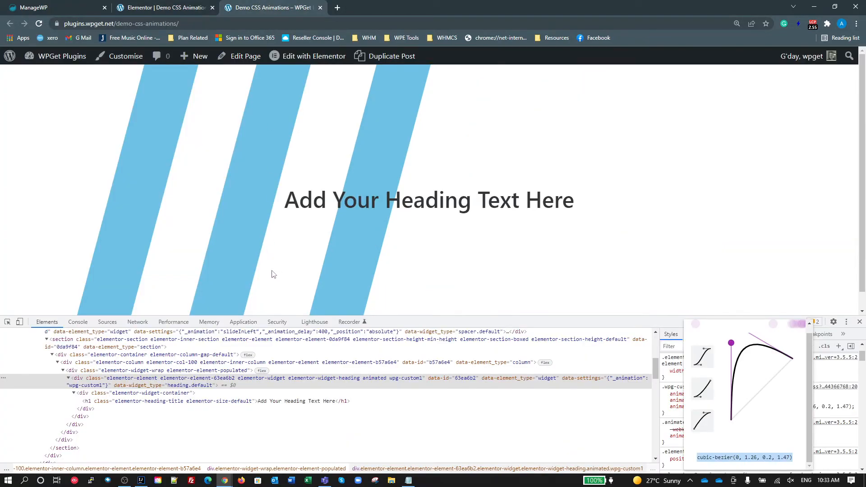
key("F5")
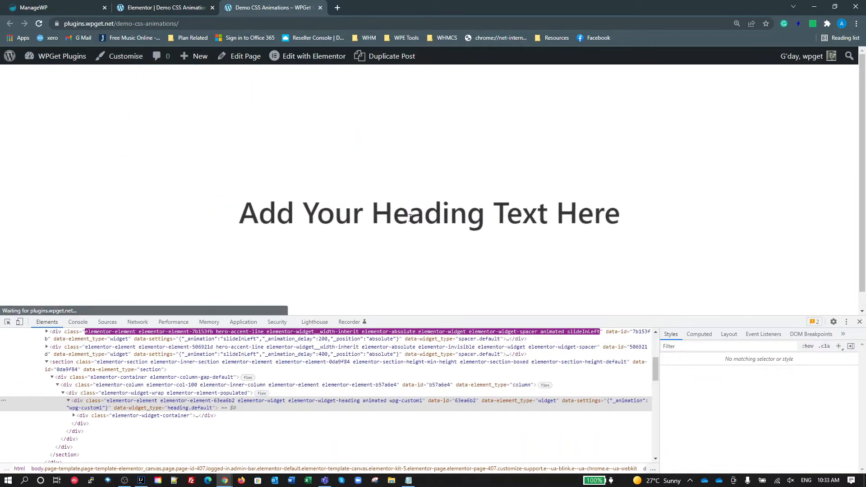
key("F5")
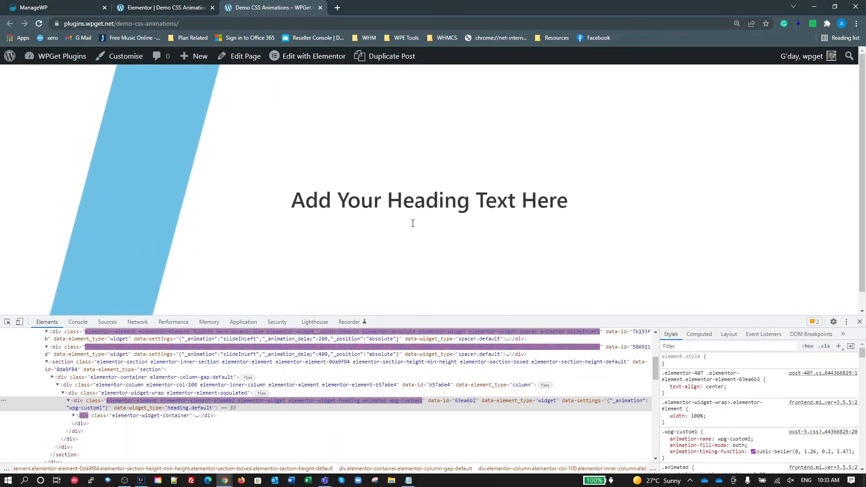
key("F5")
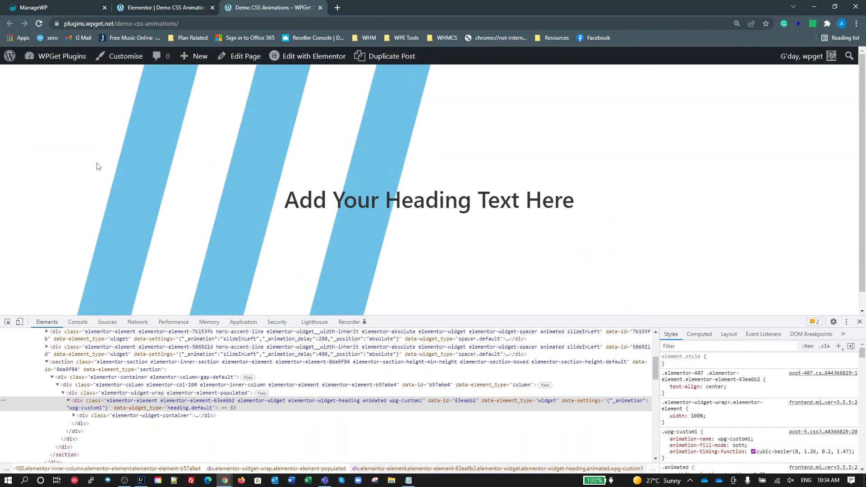
- Return to the Elementor editor, leave the site settings, and set the first accent-line spacer's entrance animation to wpg-custom2
left_click(172, 7)
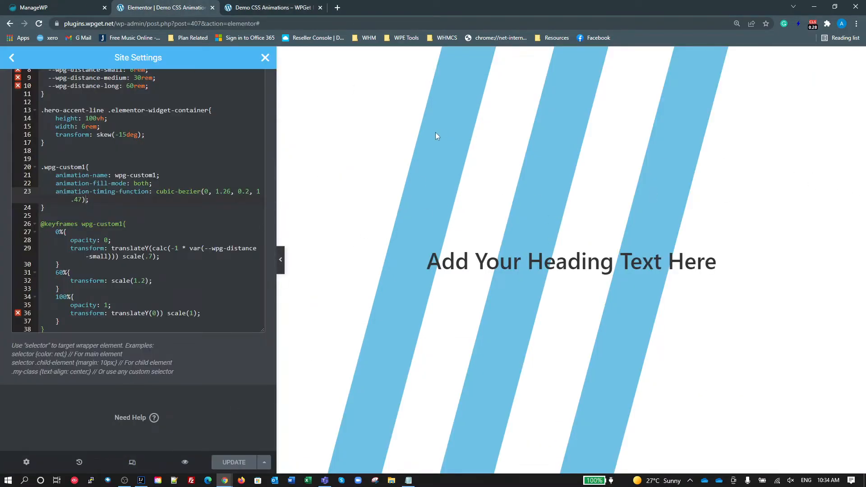
left_click(266, 58)
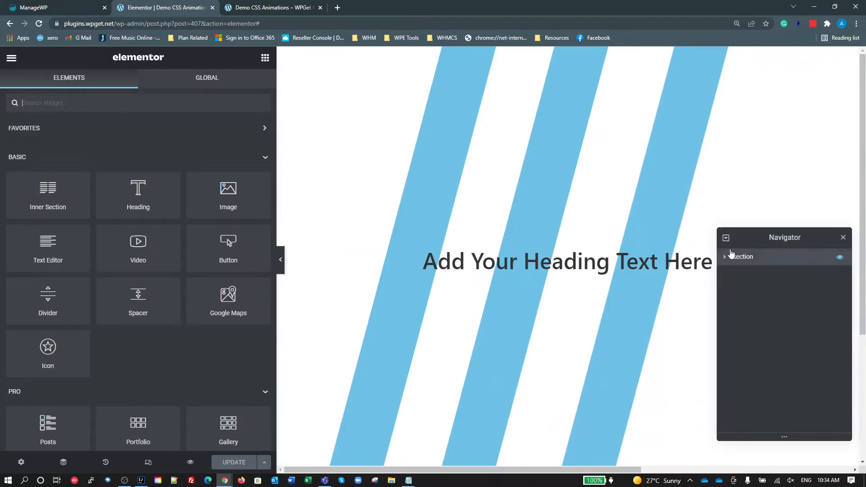
left_click(727, 240)
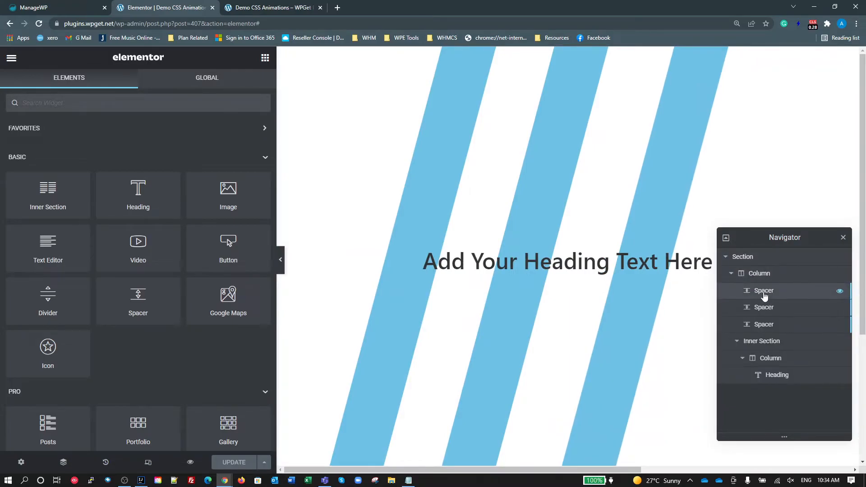
left_click(763, 291)
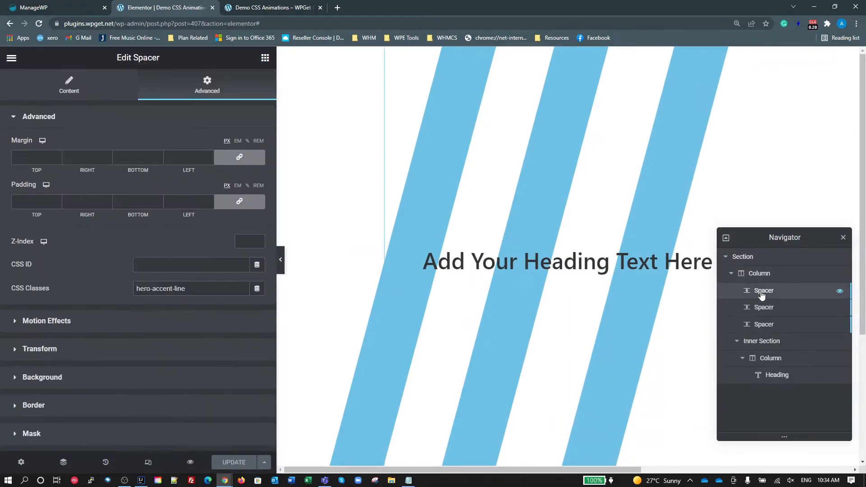
left_click(120, 326)
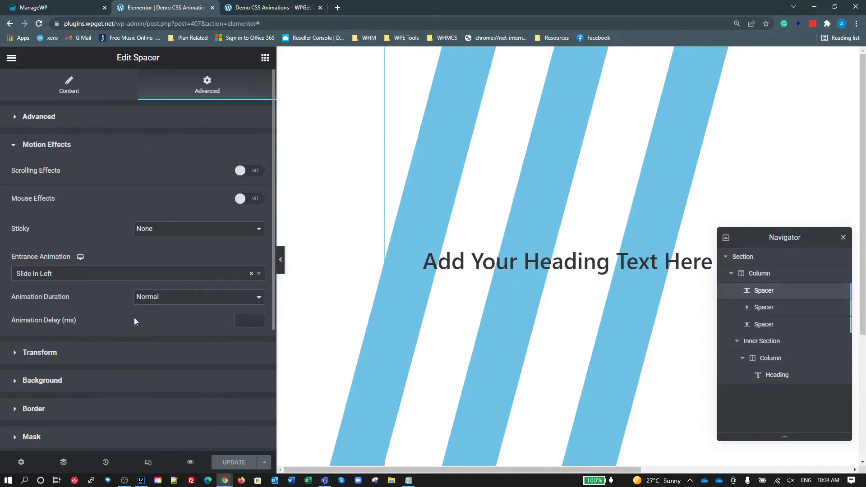
left_click(260, 275)
left_click_drag(261, 332, 260, 404)
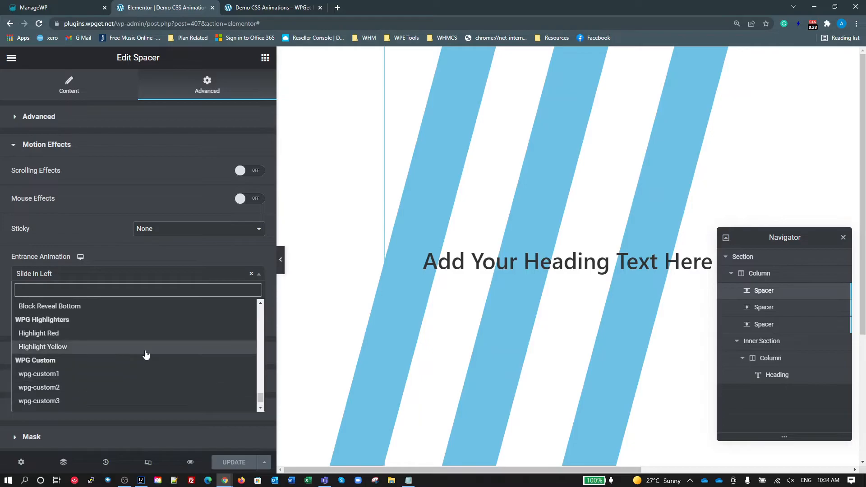
left_click(103, 388)
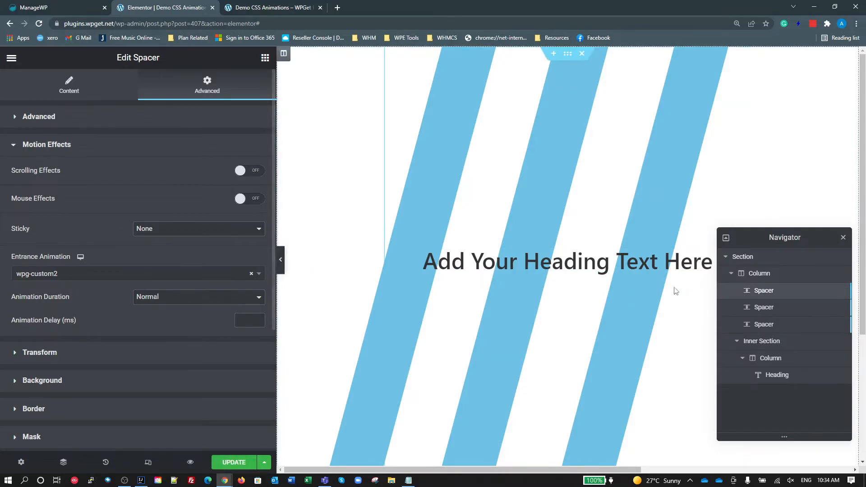
- Set the second accent-line spacer's entrance animation to wpg-custom2
left_click(762, 308)
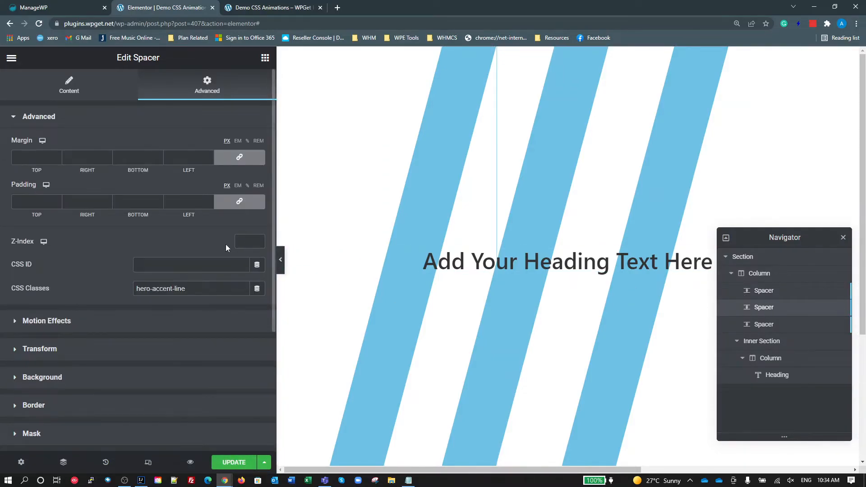
left_click(80, 322)
left_click(214, 276)
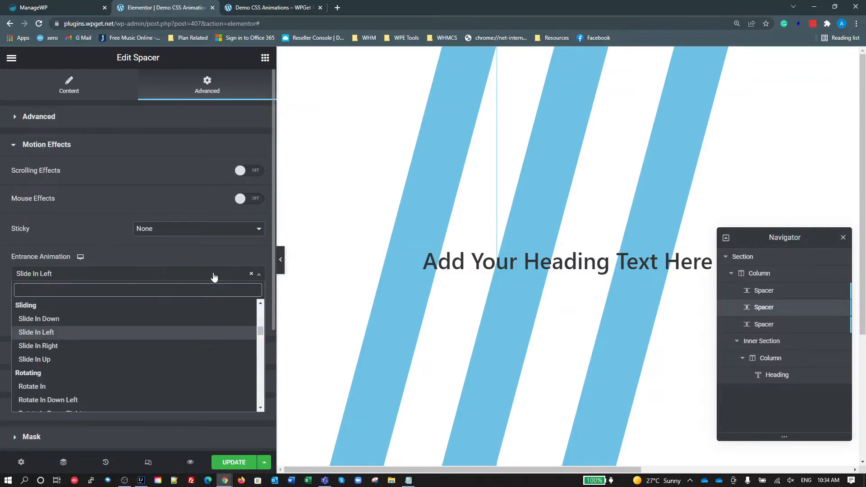
left_click_drag(260, 332, 260, 408)
scroll(133, 354, "up", 1)
left_click(136, 390)
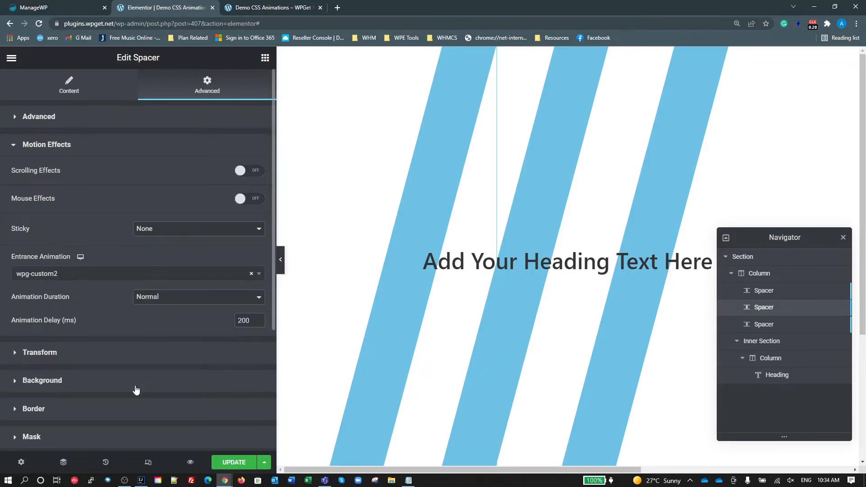
- Set the third accent-line spacer's entrance animation to wpg-custom2 and update the page
left_click(767, 326)
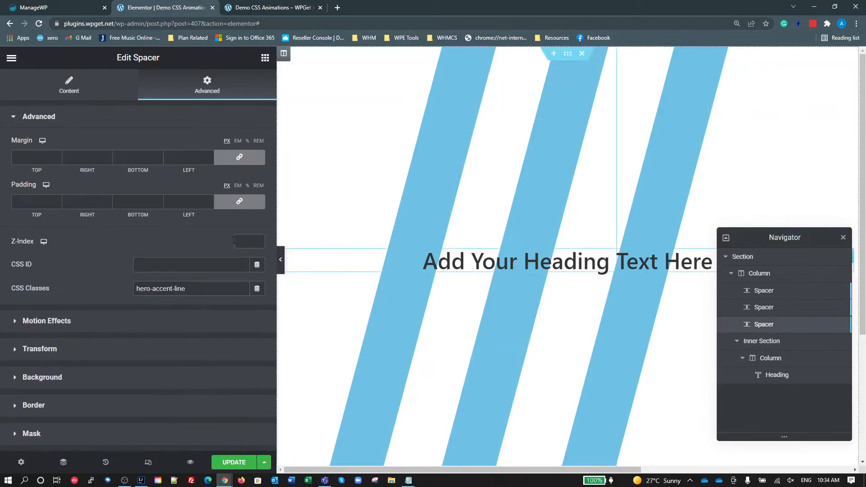
left_click(111, 323)
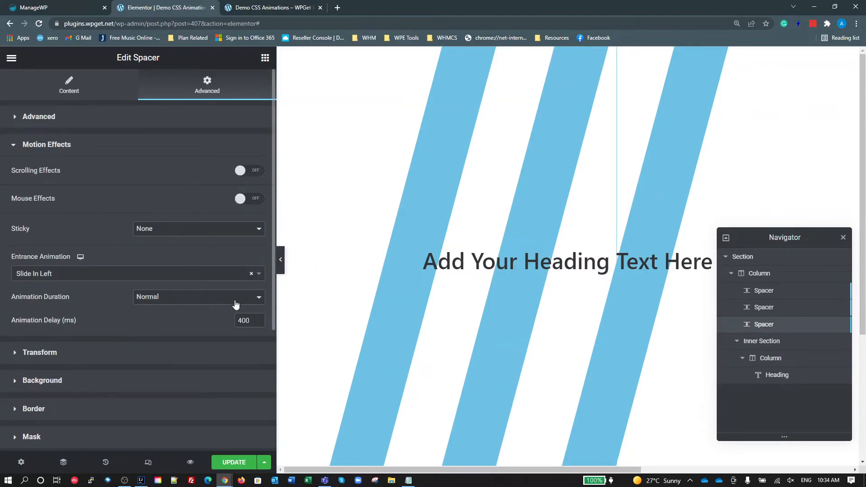
left_click(227, 276)
left_click_drag(261, 333, 193, 372)
left_click(82, 407)
left_click(234, 463)
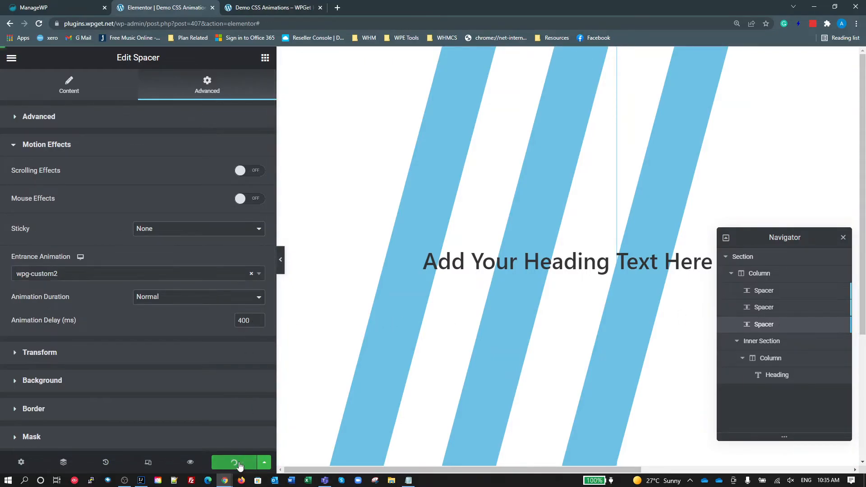
- Open the Custom CSS editor in Elementor's site settings and go to the end of the code
left_click(12, 59)
left_click(81, 110)
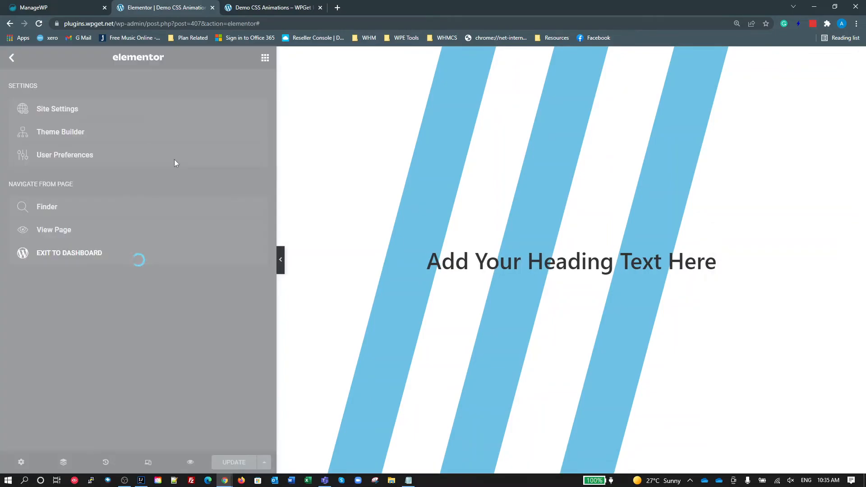
scroll(151, 187, "down", 3)
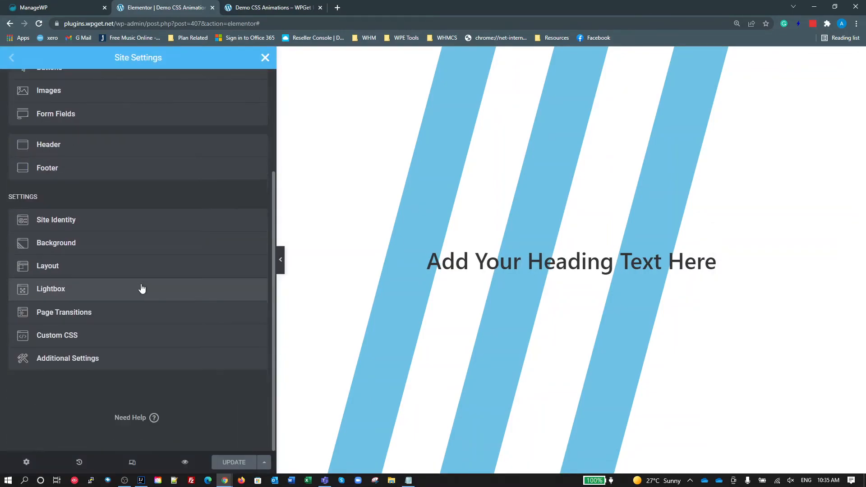
left_click(69, 334)
scroll(130, 298, "down", 3)
- Paste the copied translateX keyframe block with timing cubic-bezier(0.49, 0.29, 0.29, 1.49) a few lines below the wpg-custom1 keyframes
left_click(75, 322)
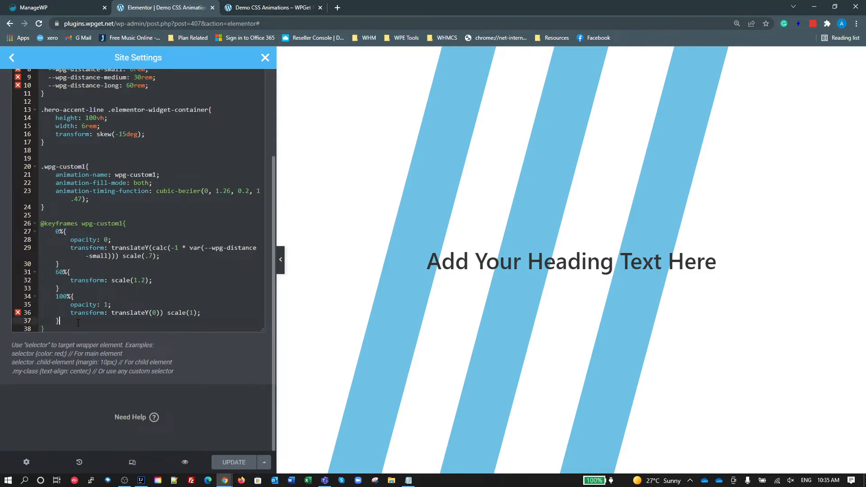
left_click(77, 327)
key("Return")
key("Return")
key("Return")
key("Return")
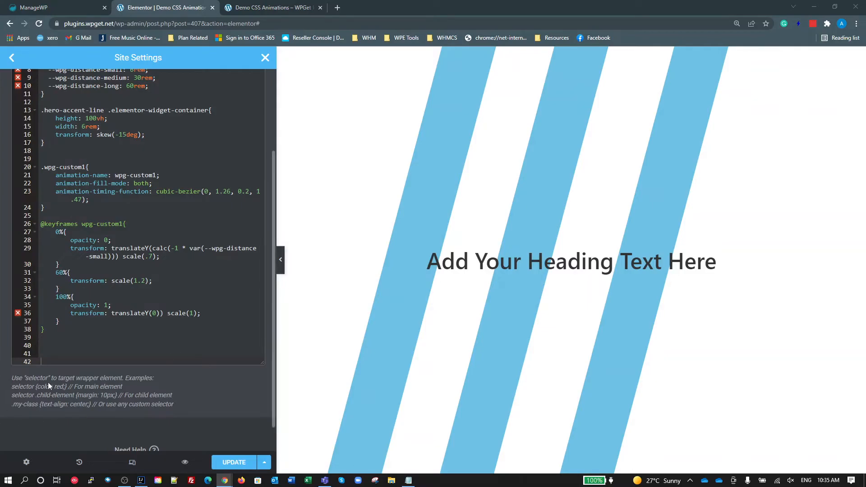
left_click(70, 356)
key("ctrl+v")
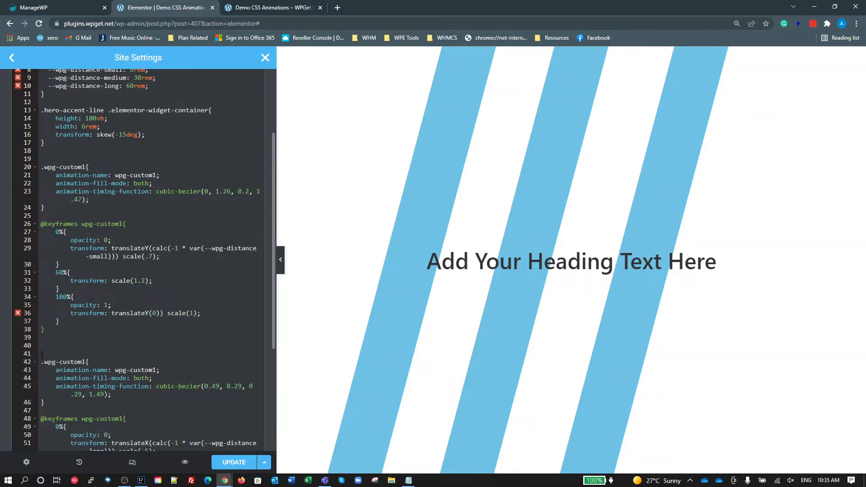
left_click(80, 359)
key("BackSpace")
type("2")
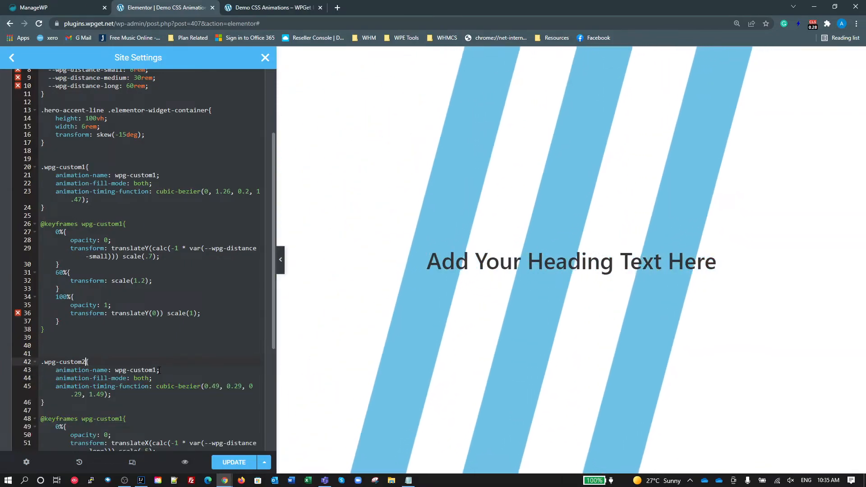
left_click(157, 370)
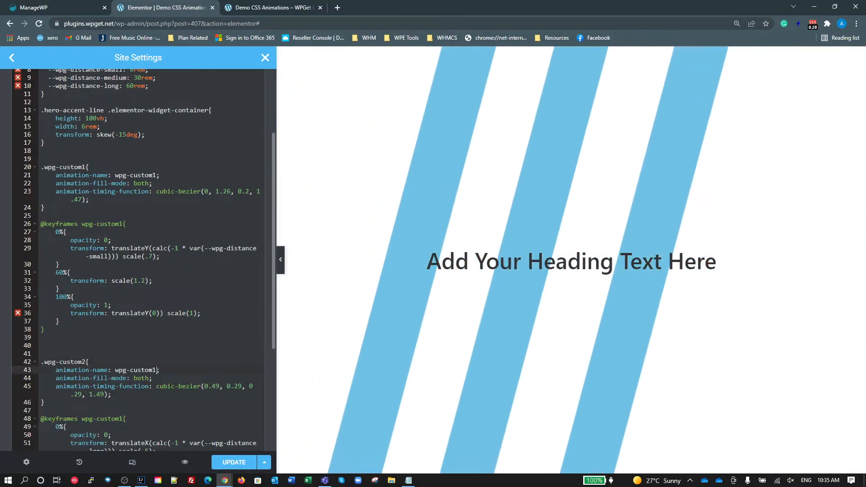
type("2")
scroll(167, 379, "down", 2)
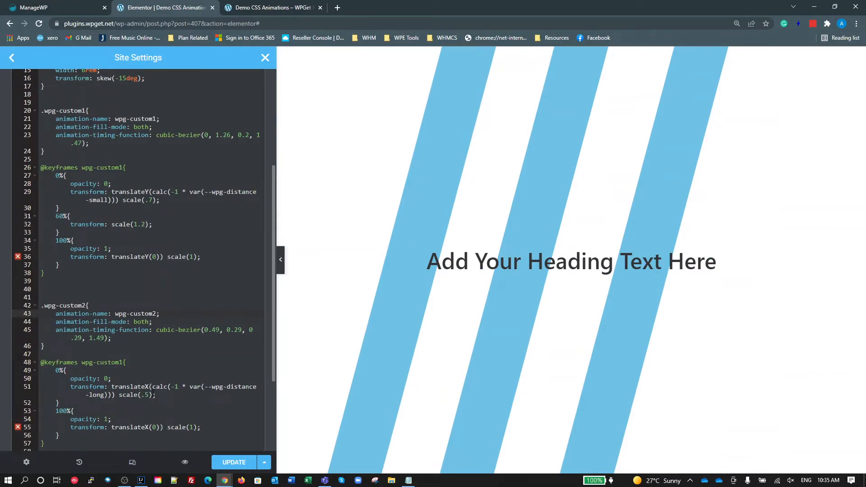
left_click(123, 362)
key("BackSpace")
type("2")
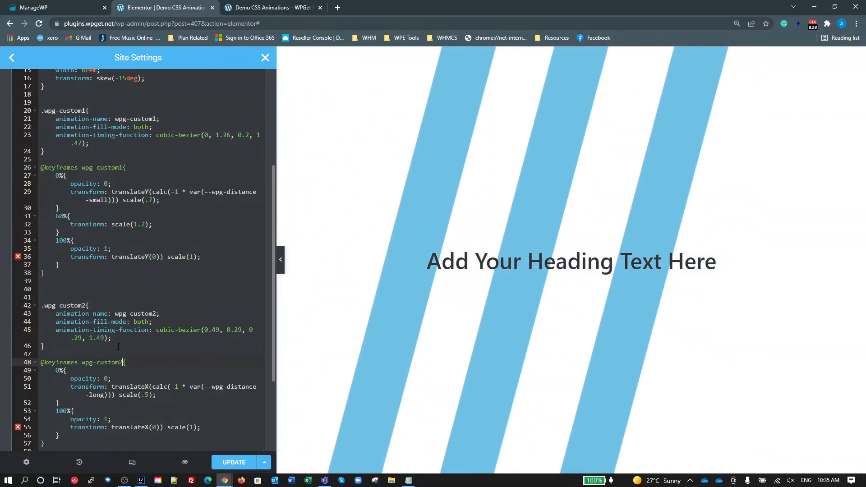
- Review the wpg-custom2 start and end keyframes together with the distance variables defined in :root
scroll(118, 346, "down", 2)
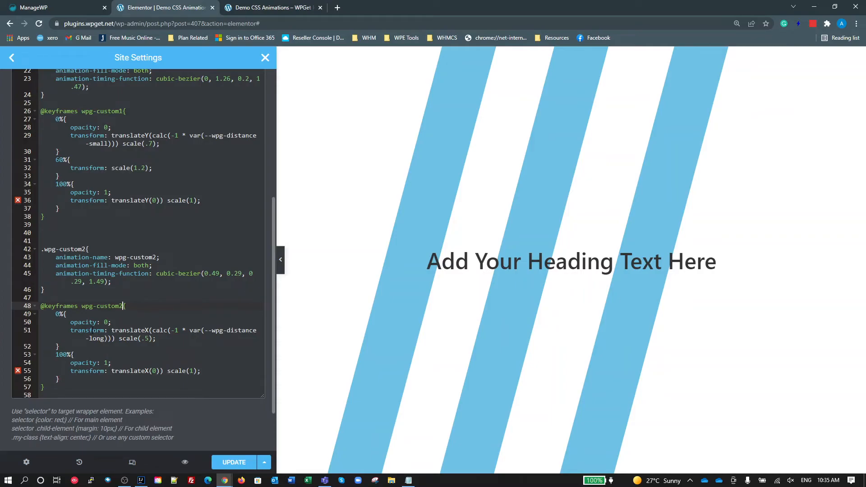
left_click(74, 318)
key("End")
left_click(127, 330)
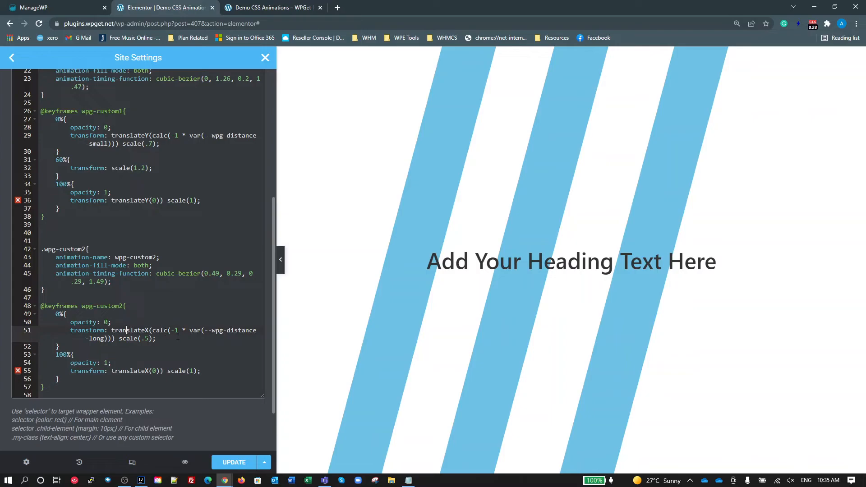
left_click_drag(172, 330, 186, 332)
scroll(93, 252, "up", 5)
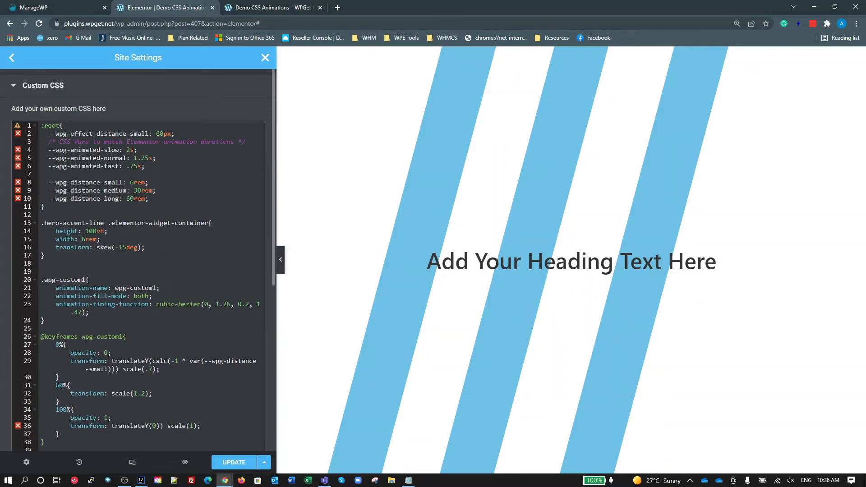
scroll(175, 235, "down", 5)
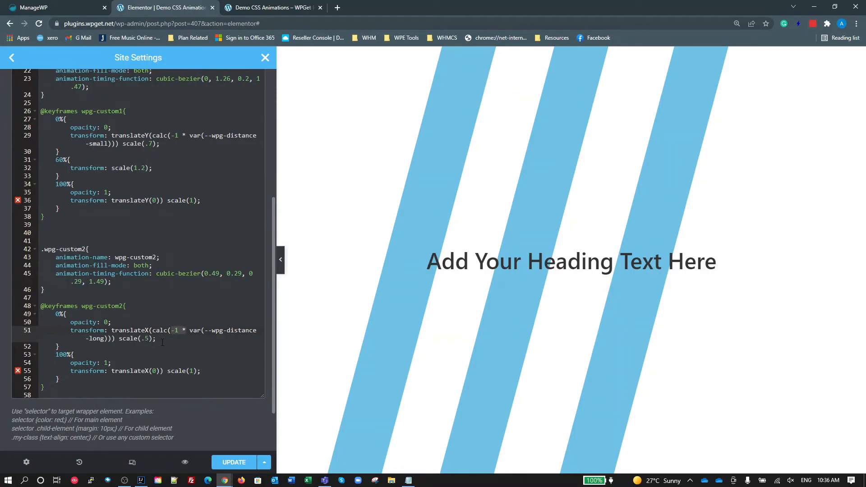
left_click(105, 363)
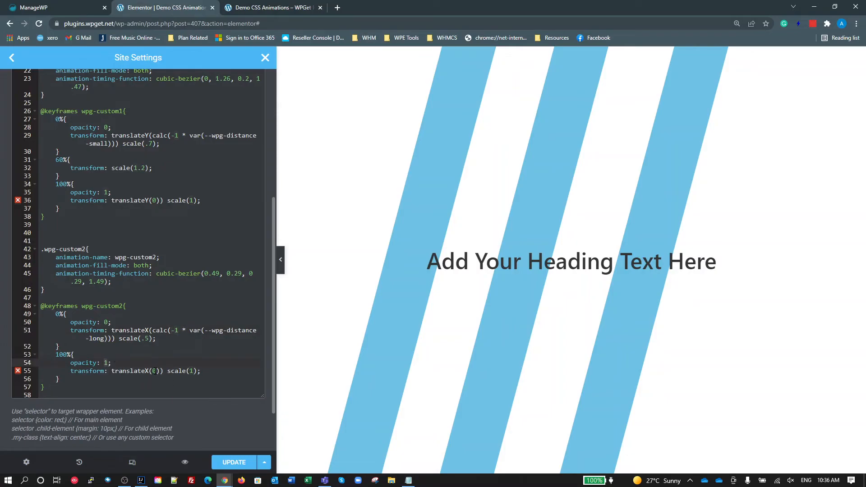
- Save the site settings, close the live page's developer tools, and reload it several times to watch the accent lines' entrance
left_click(242, 465)
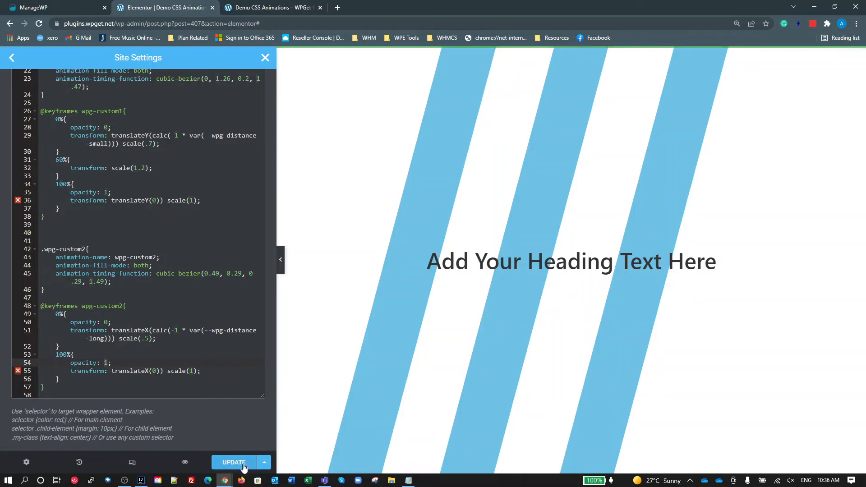
left_click(258, 10)
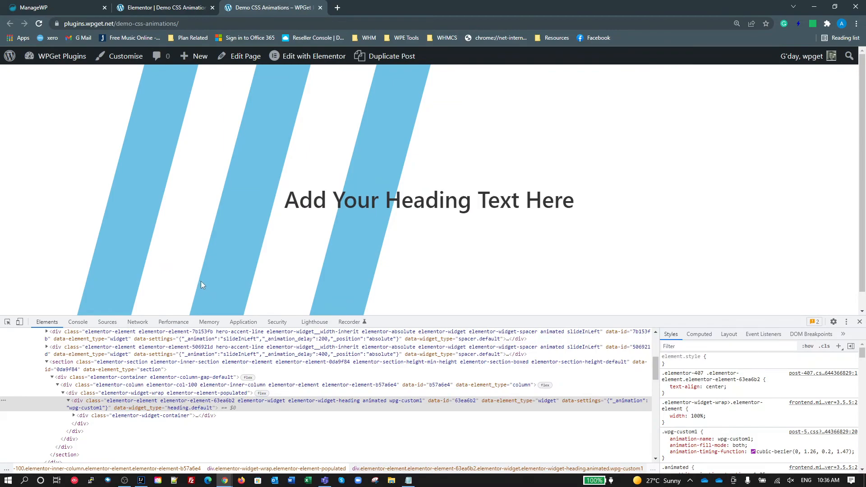
left_click(860, 322)
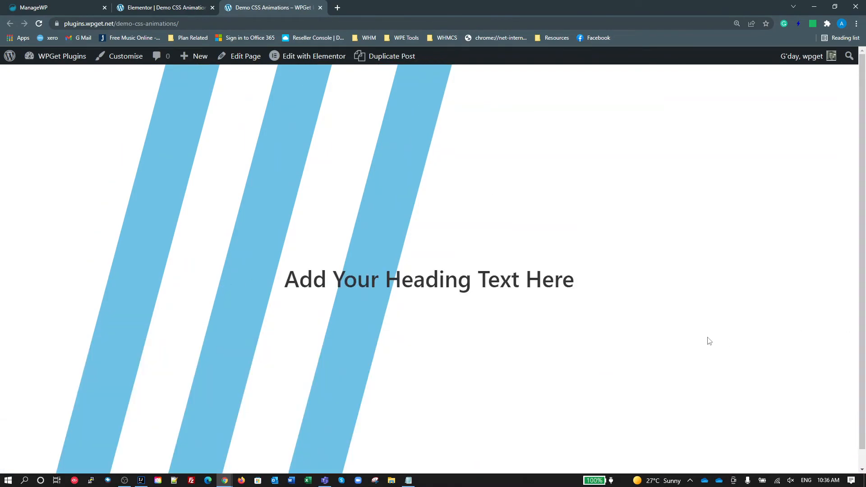
key("F5")
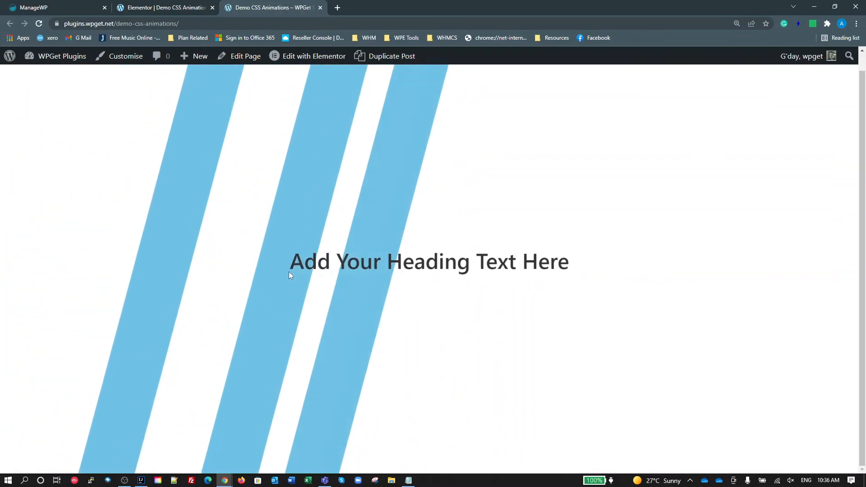
key("F5")
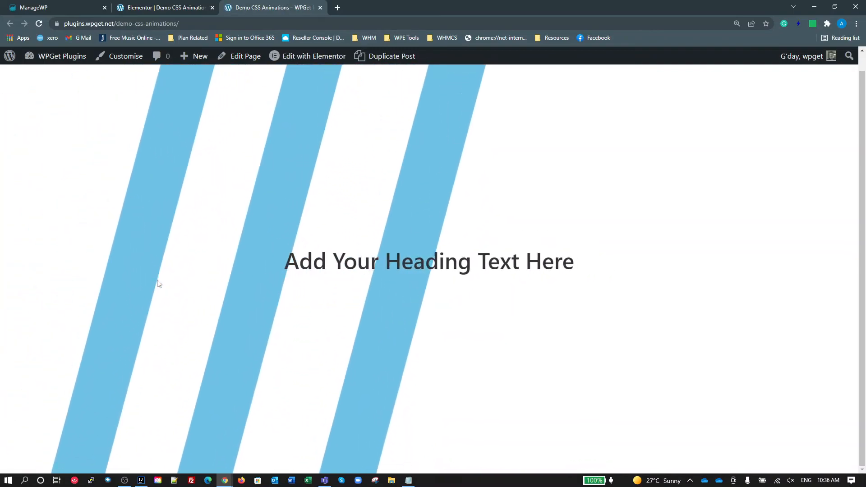
key("F5")
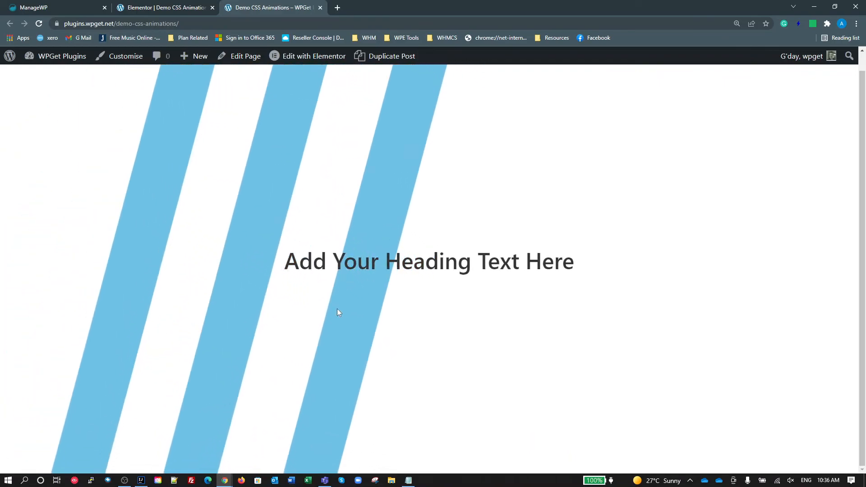
key("F5")
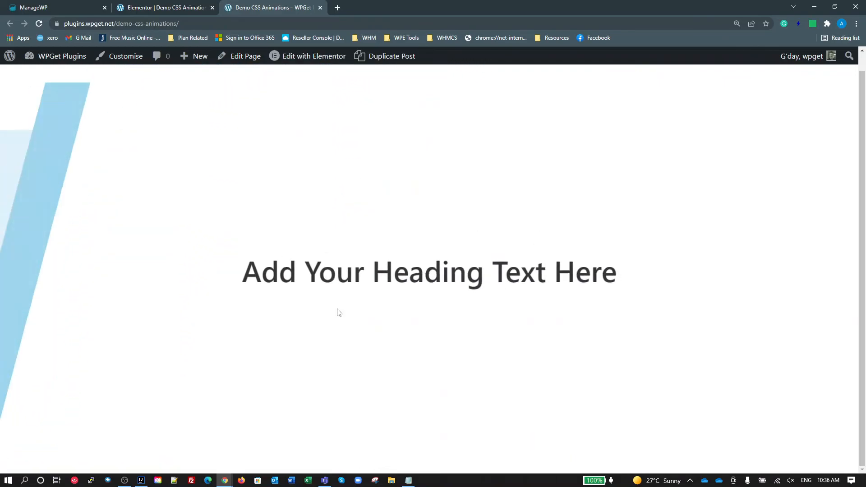
key("F5")
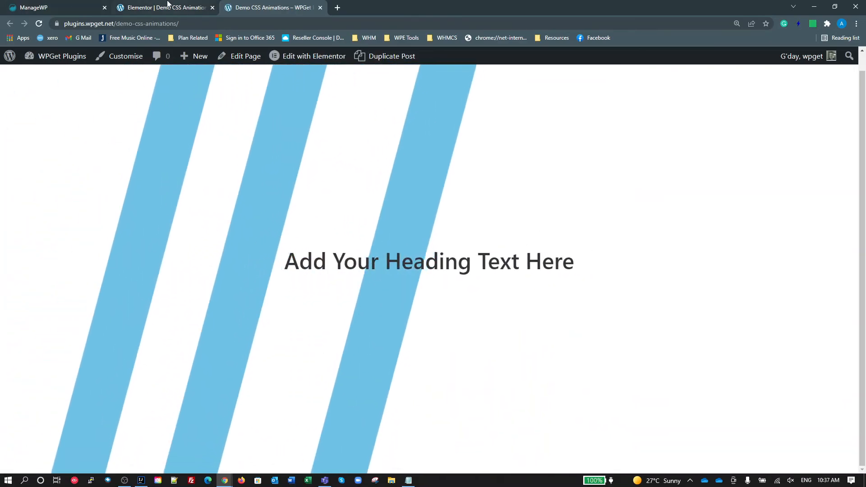
- Switch back to the Elementor editor, look over the custom CSS from the :root variables down, and close the site settings
left_click(140, 8)
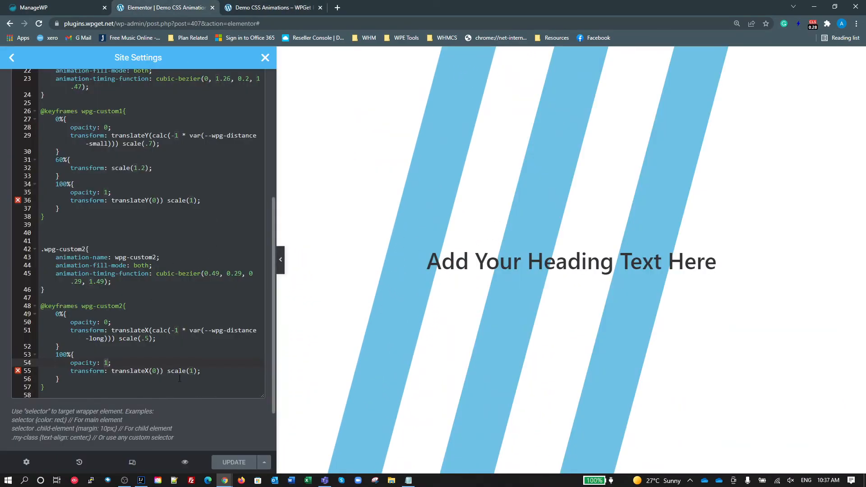
scroll(171, 320, "up", 4)
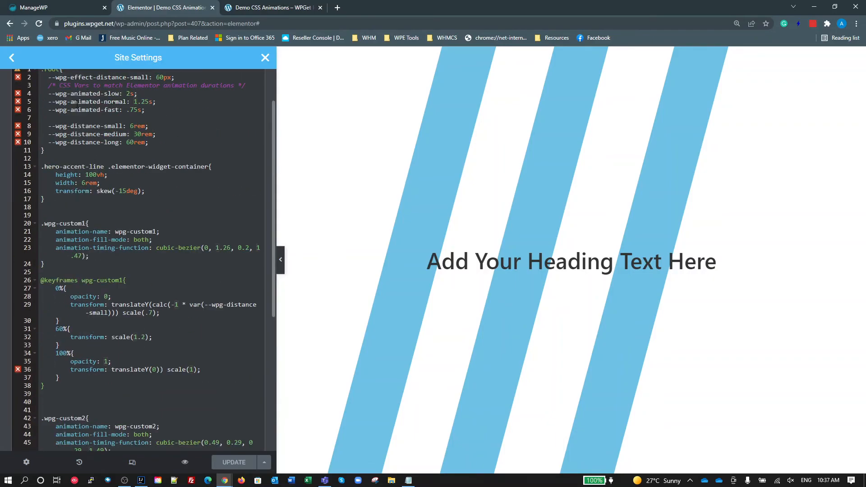
left_click(265, 58)
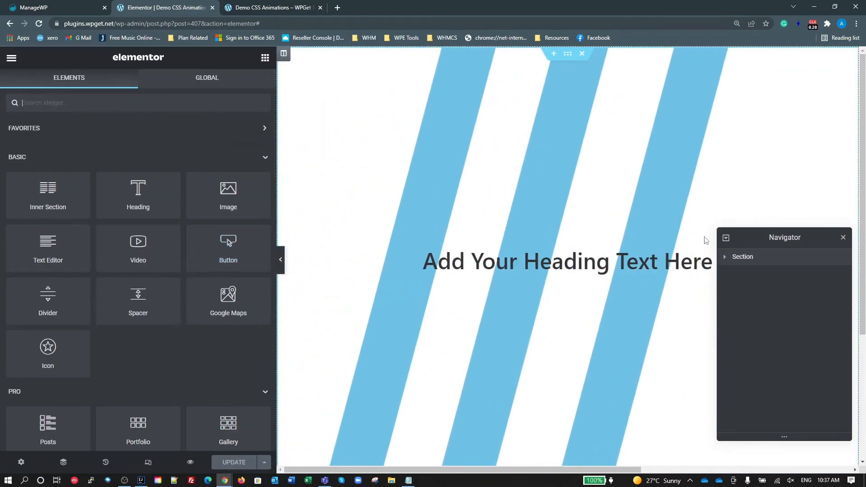
- Expand the page structure, select the first accent-line spacer, and review its motion effects and the WPG Custom entrance animation options
left_click(727, 240)
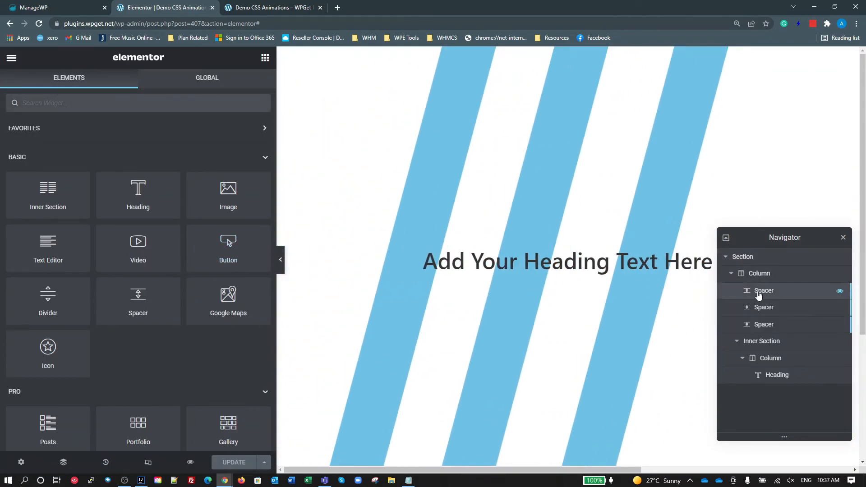
left_click(755, 292)
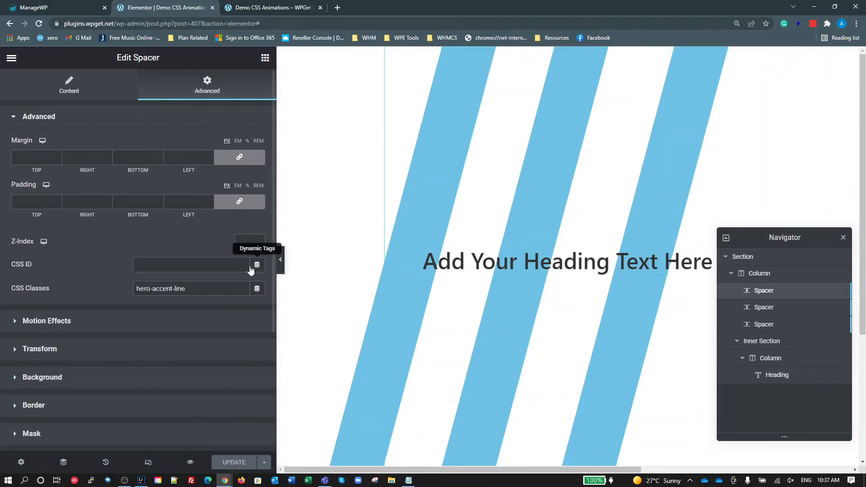
left_click(81, 325)
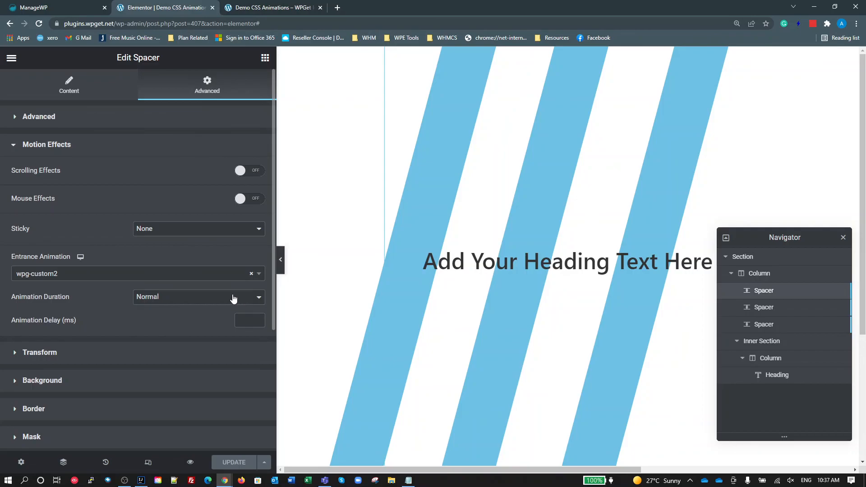
left_click(160, 274)
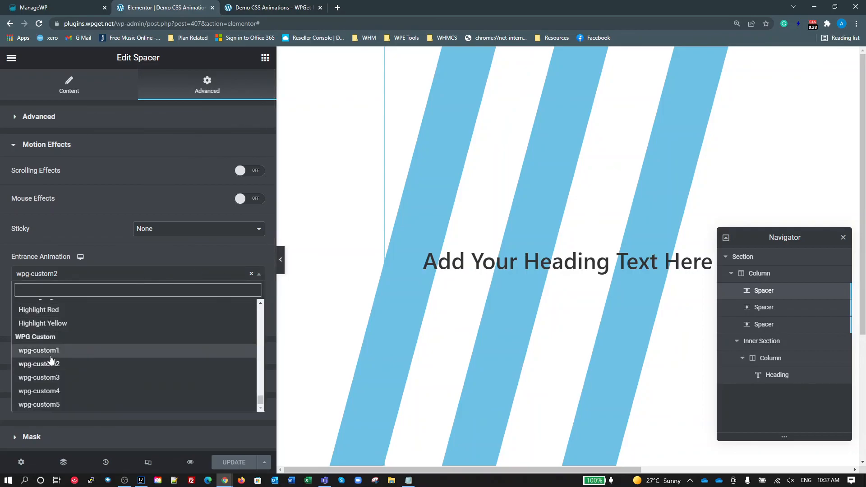
left_click(118, 255)
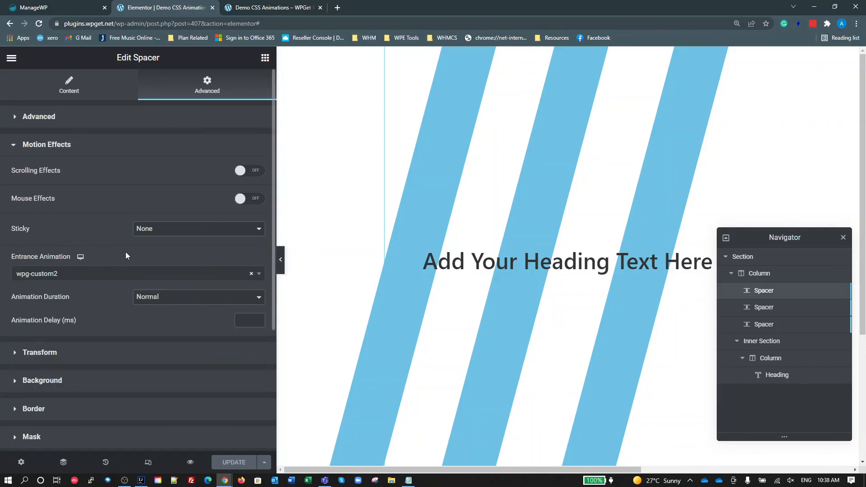